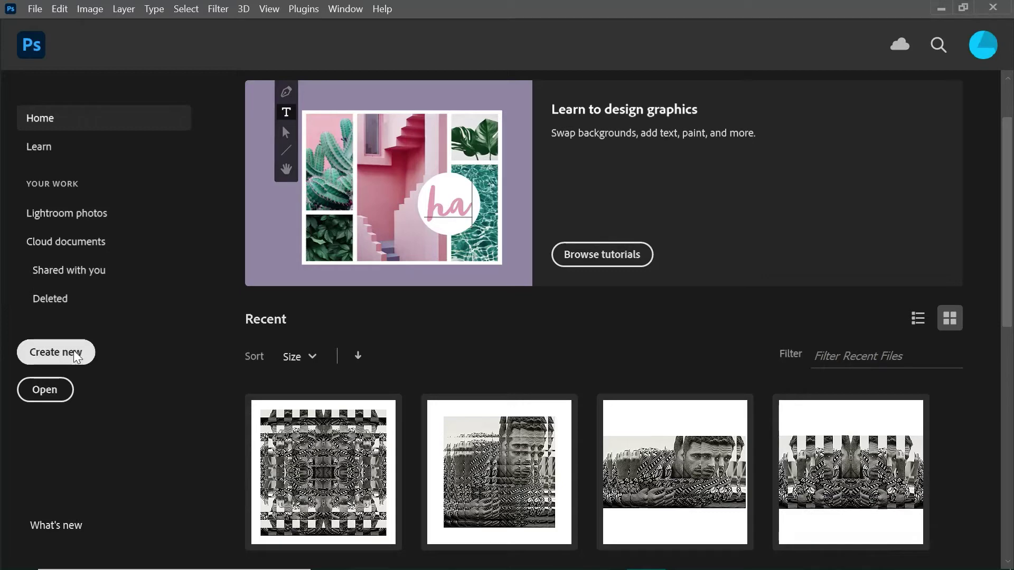
Step: Start a new document preset and name it 'Synthetic Cubism Portrait'
left_click(52, 355)
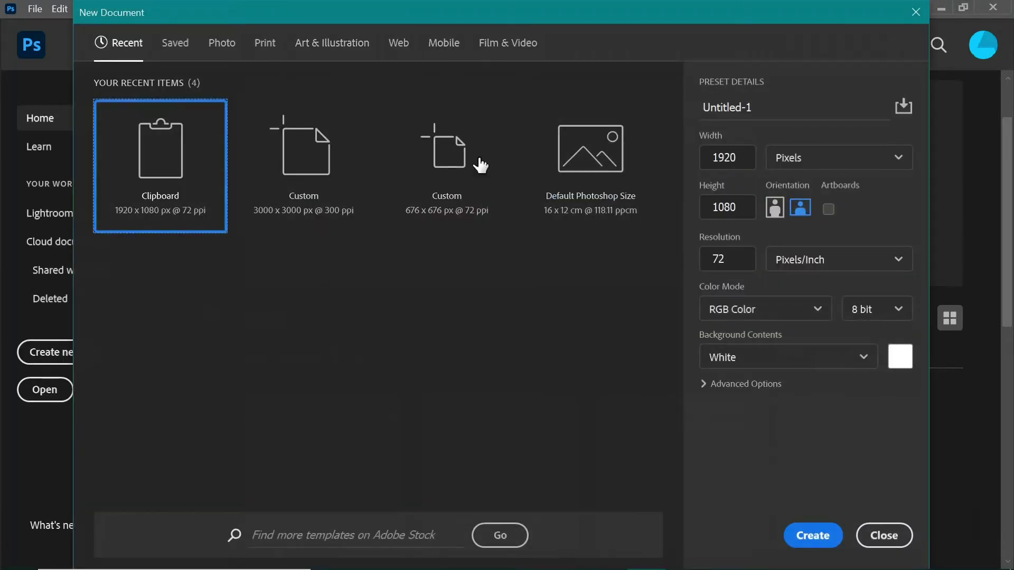
left_click(752, 108)
key("BackSpace")
key("BackSpace")
key("BackSpace")
key("BackSpace")
key("BackSpace")
key("BackSpace")
key("BackSpace")
key("BackSpace")
key("BackSpace")
key("BackSpace")
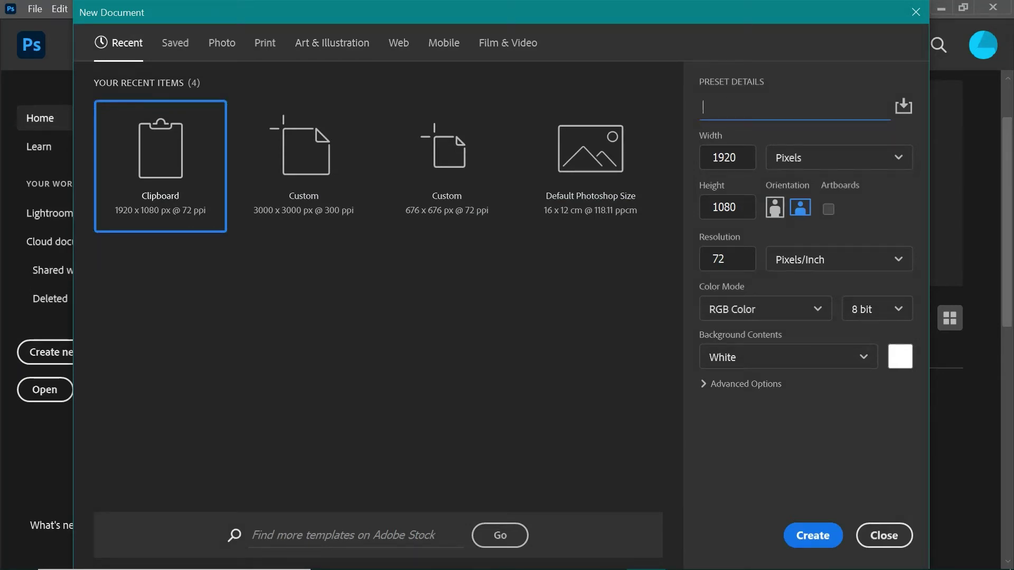
type("Synthetic Cubis")
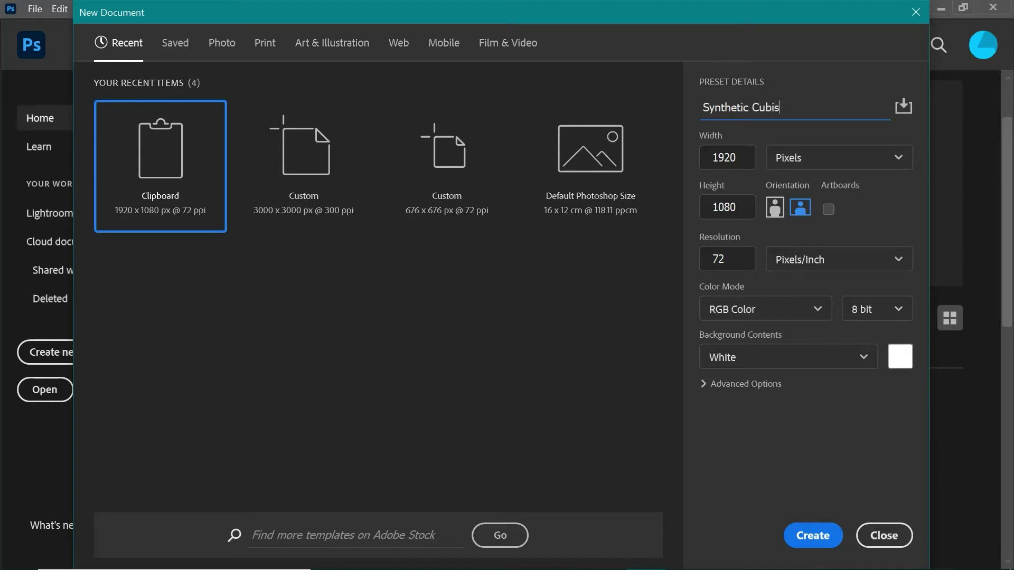
type("m Portrait")
Step: Set the document width and height to 3000 pixels each
left_click(735, 157)
key("BackSpace")
key("BackSpace")
key("BackSpace")
key("BackSpace")
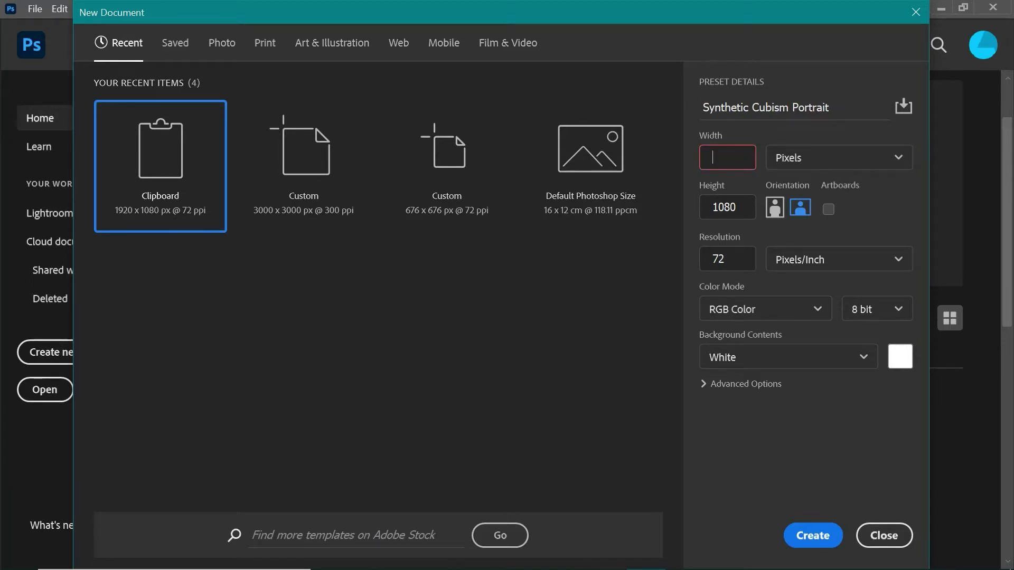
type("3000")
key("Tab")
key("BackSpace")
type("3000")
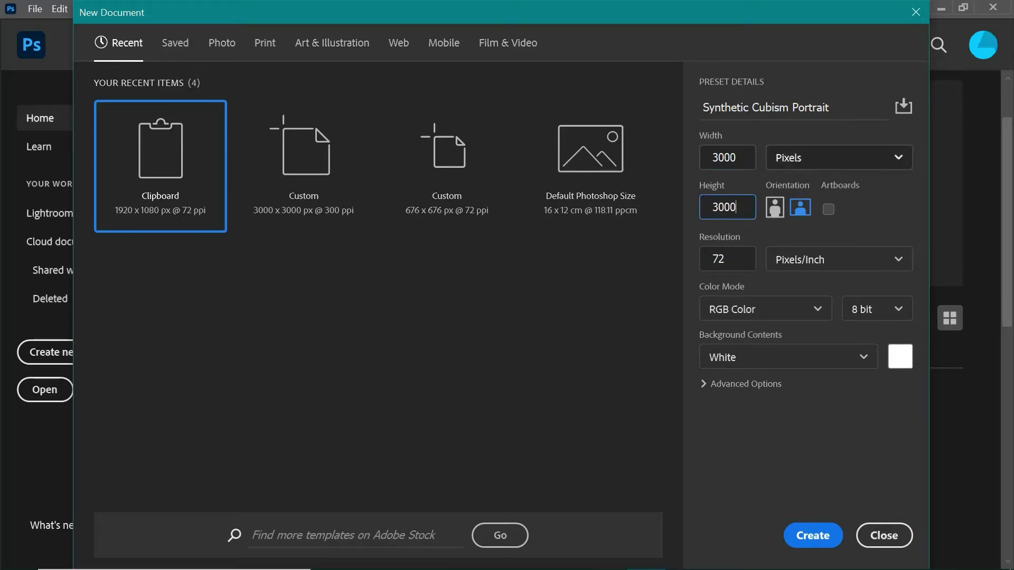
Step: Preview the document size in centimeters, inches and pixels, ending back on pixels
left_click(796, 165)
left_click(809, 238)
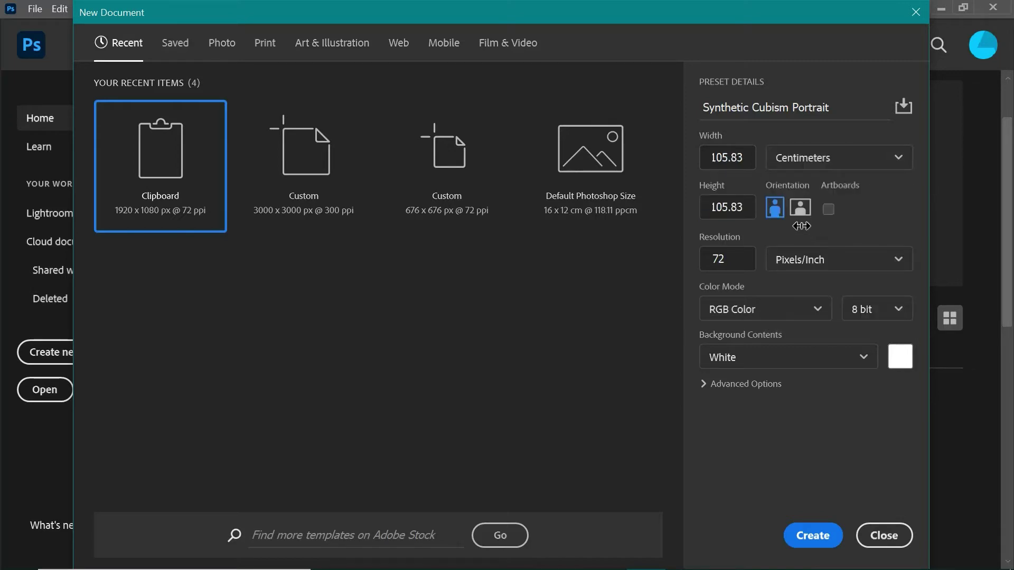
left_click(812, 161)
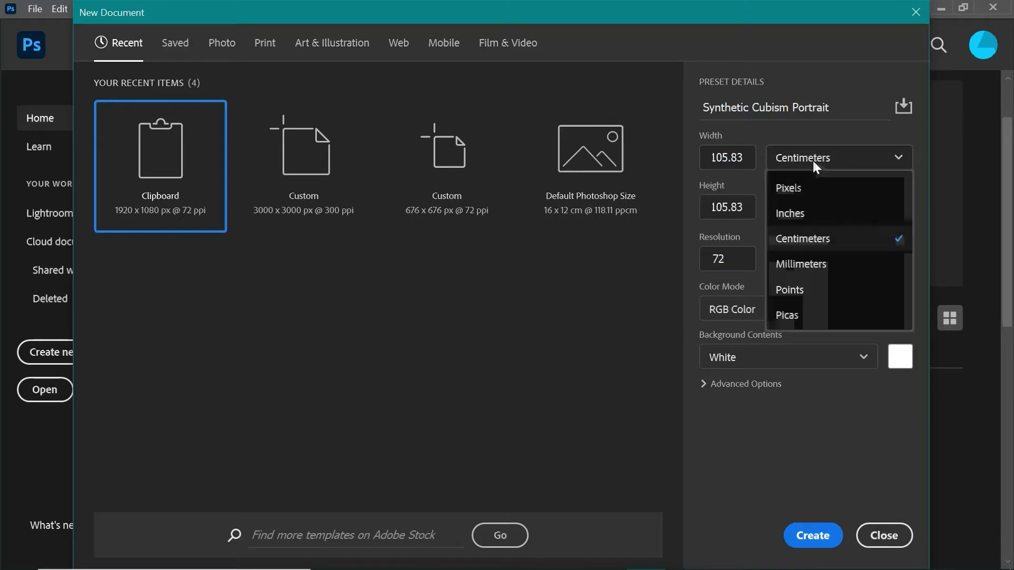
left_click(808, 191)
left_click(792, 164)
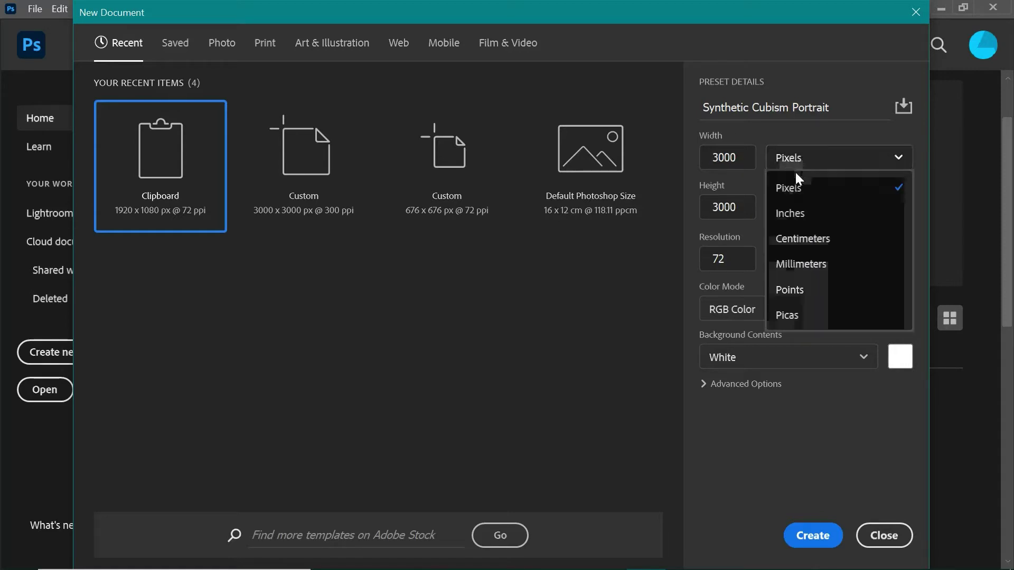
left_click(802, 238)
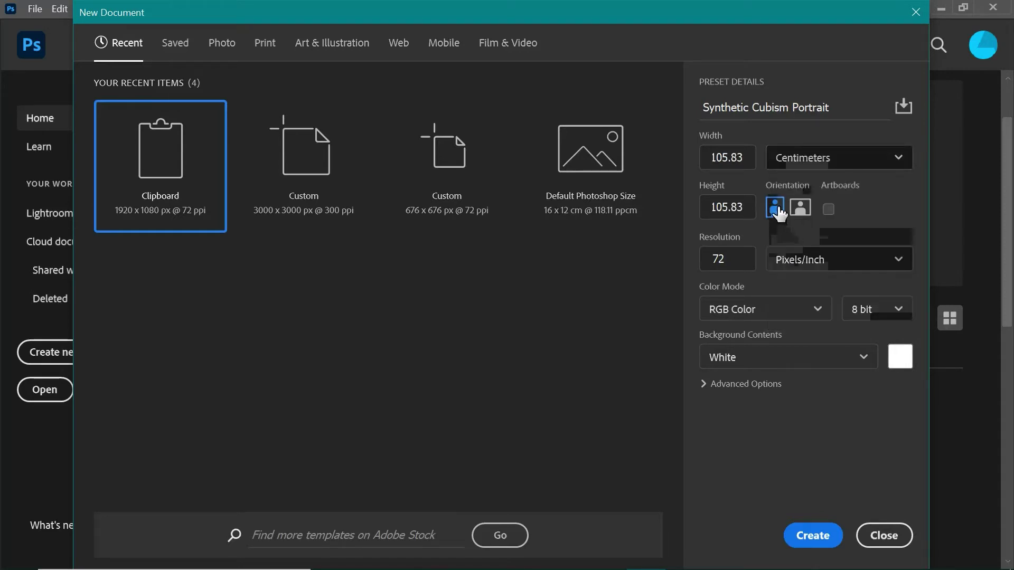
left_click(807, 159)
key("Escape")
key("Up")
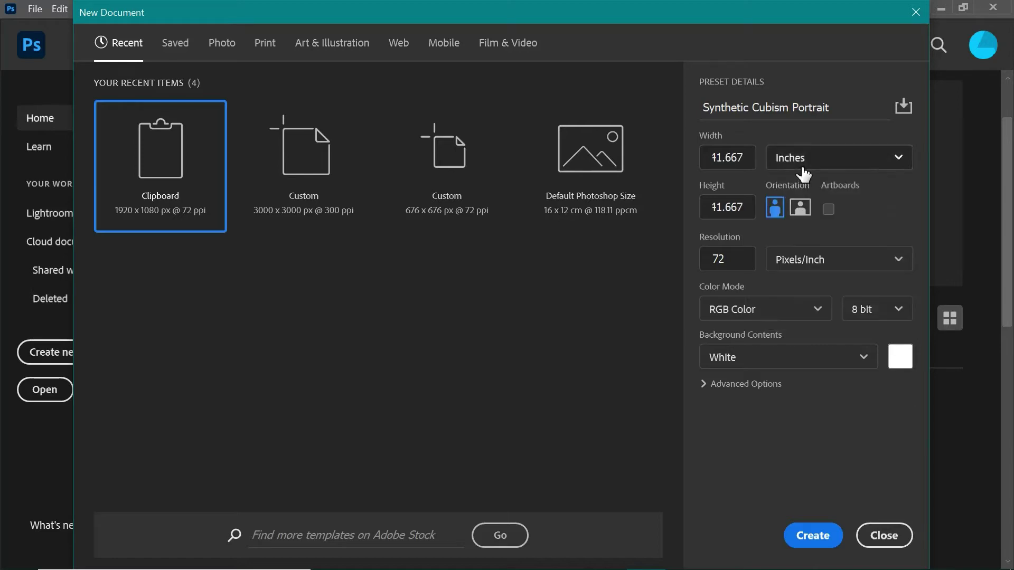
left_click(806, 158)
left_click(812, 239)
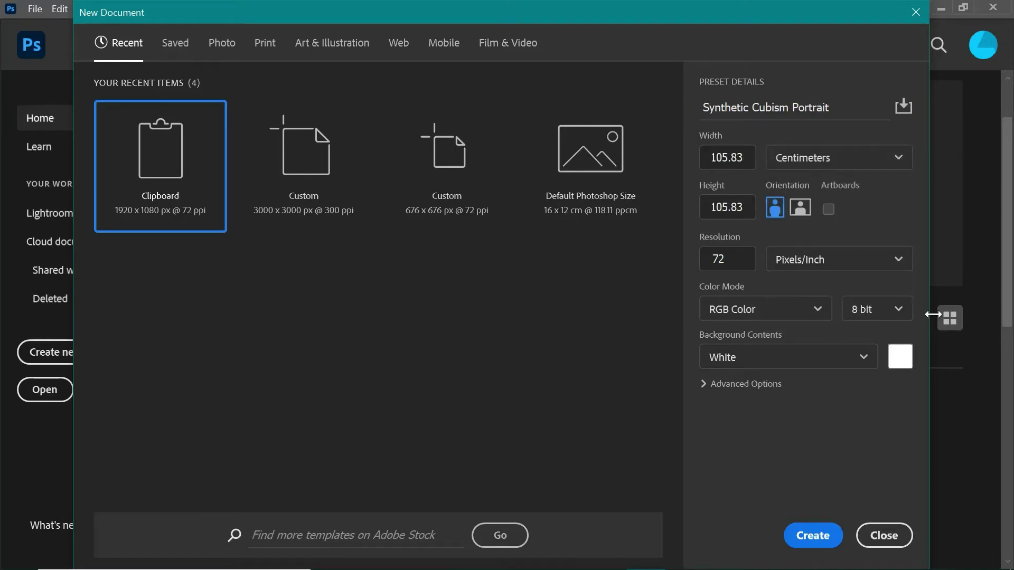
left_click(830, 161)
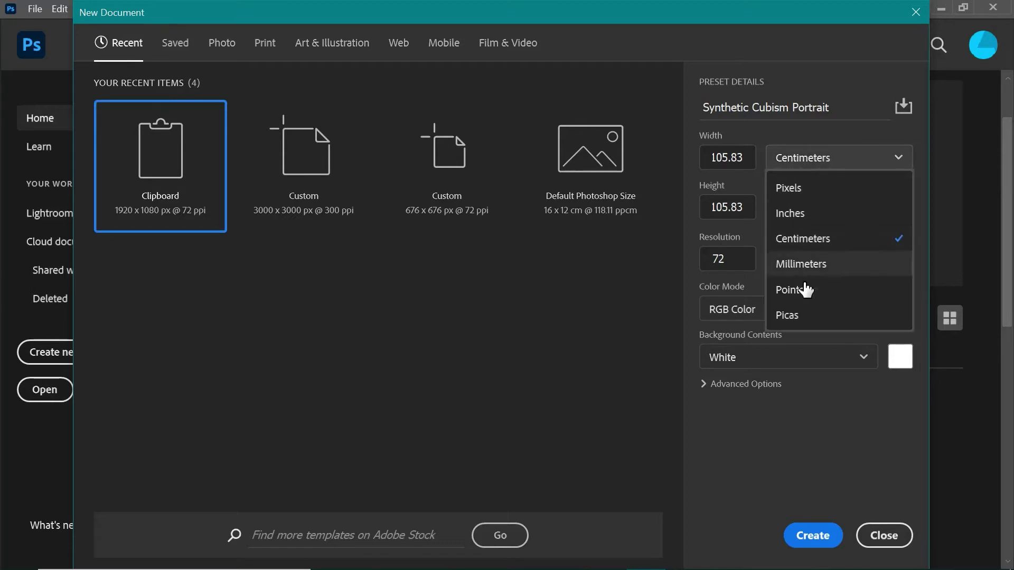
left_click(791, 188)
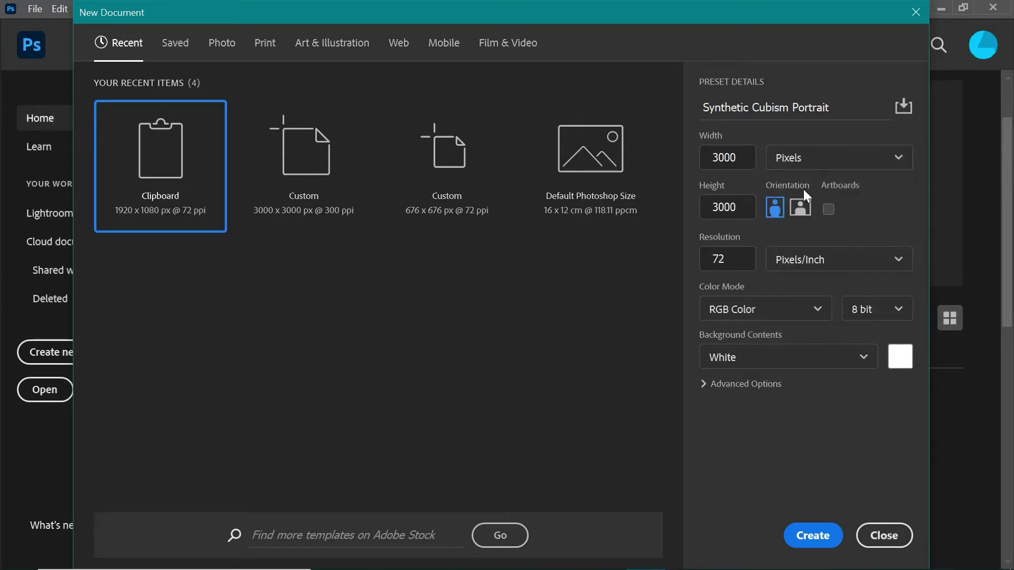
Step: Set resolution to 300 ppi and show the size as 25.4 × 25.4 centimeters
double_click(718, 259)
key("BackSpace")
type("300")
left_click(810, 161)
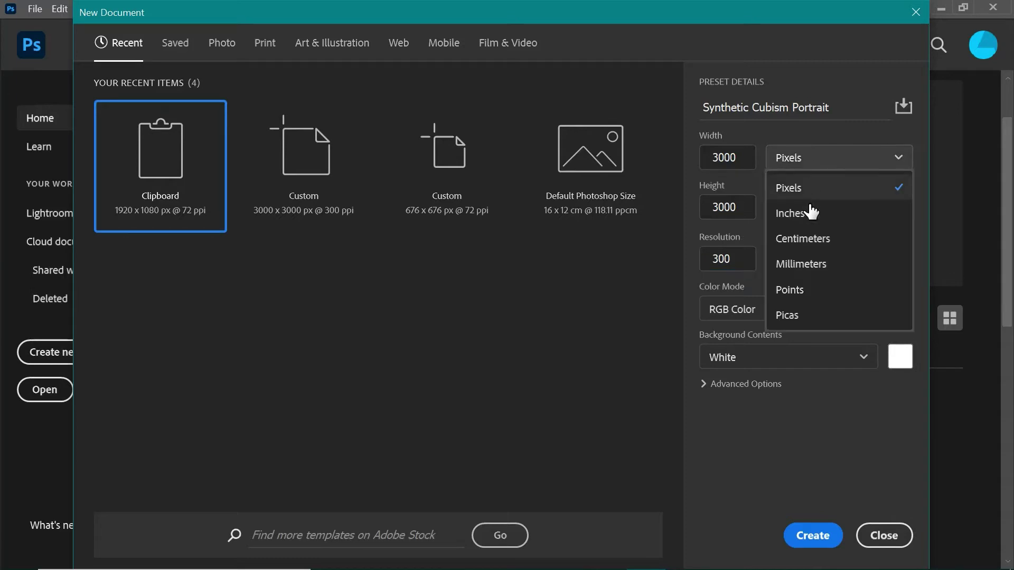
left_click(810, 241)
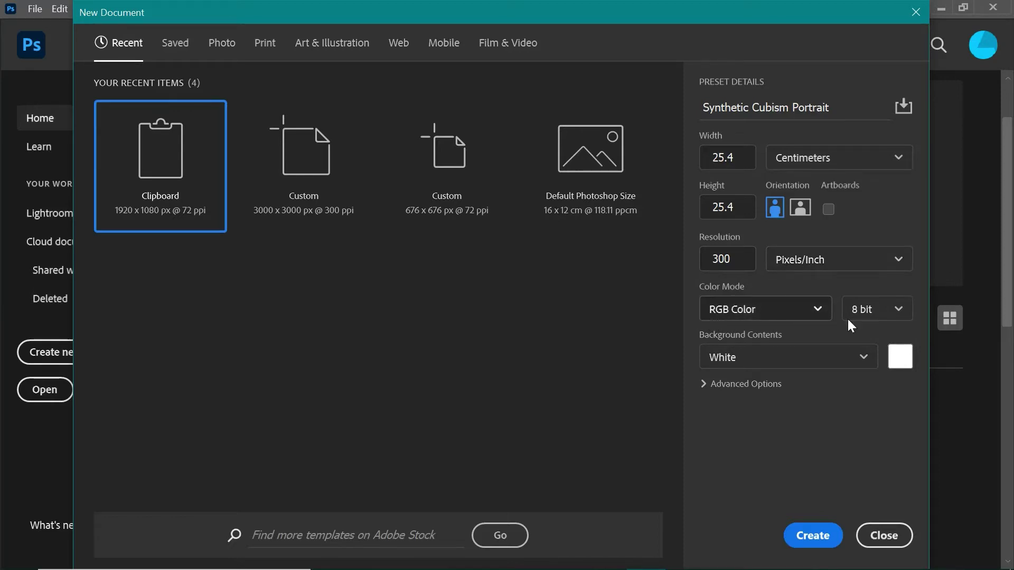
Step: Choose 32-bit depth, keep a White background, and show the size as 3000 × 3000 pixels
left_click(887, 312)
left_click(874, 392)
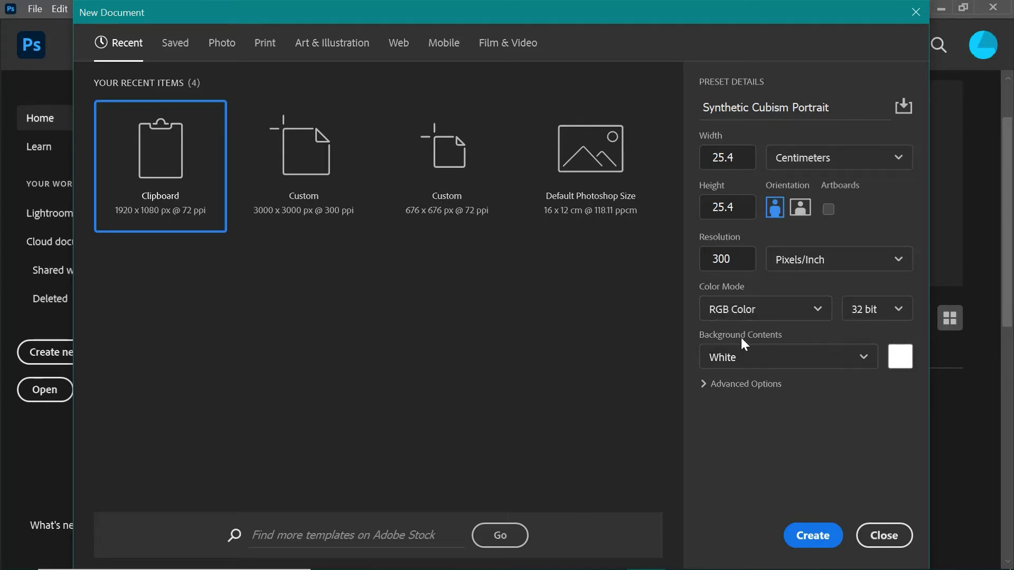
left_click(804, 370)
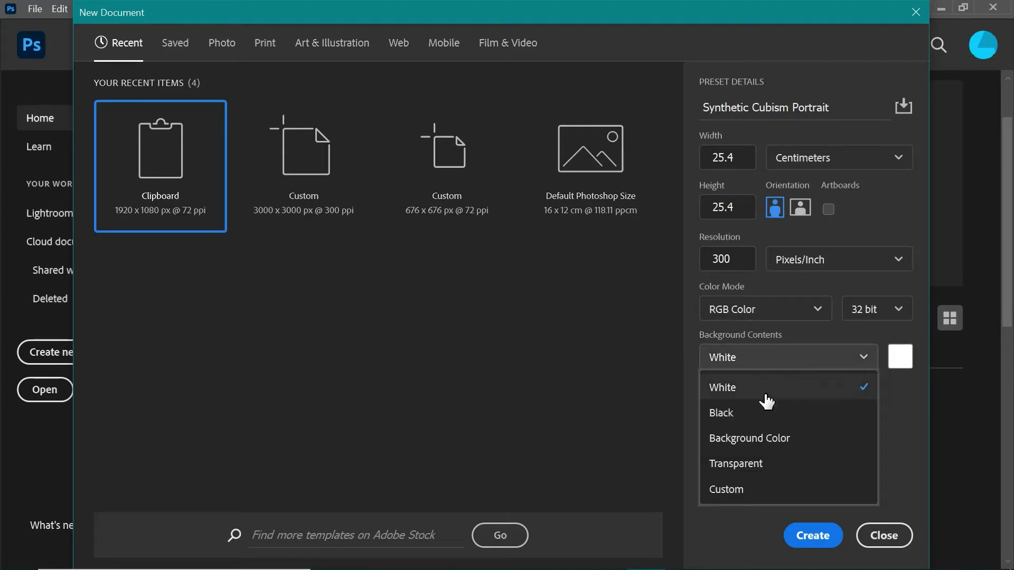
left_click(749, 391)
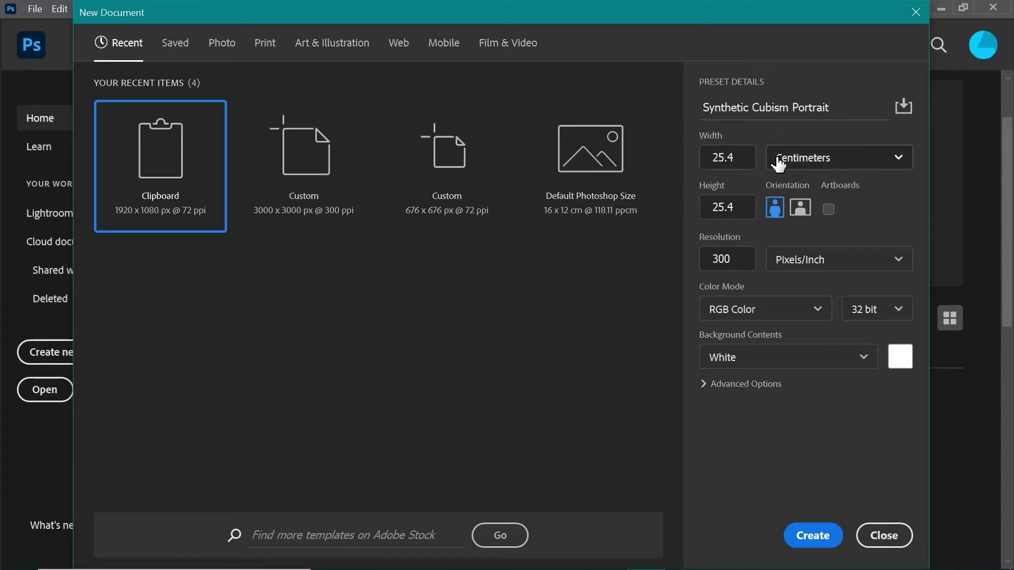
left_click(834, 157)
left_click(808, 186)
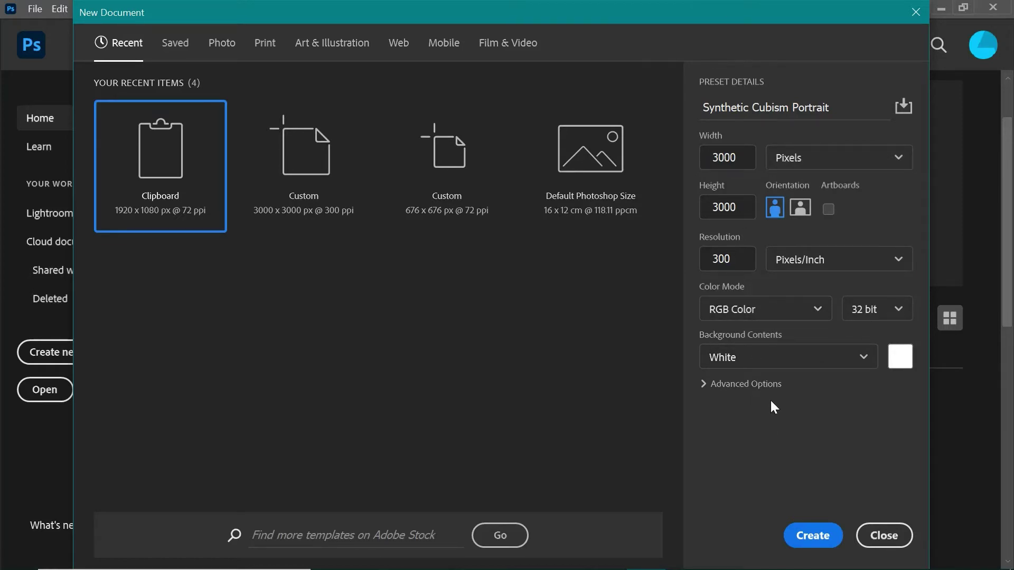
Step: Create the 3000×3000 canvas and add a 16-column guide layout with no rows
left_click(819, 543)
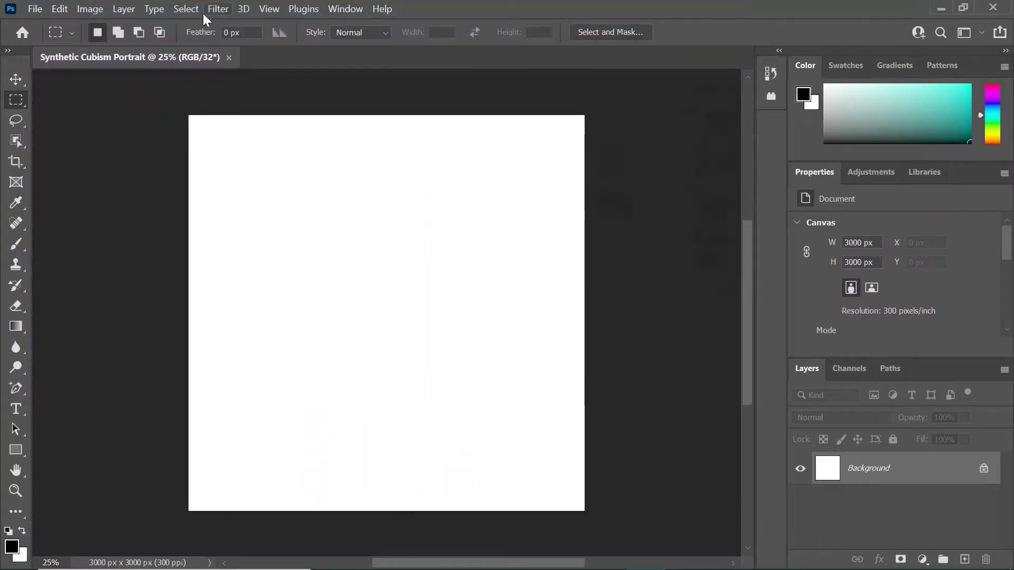
left_click(268, 10)
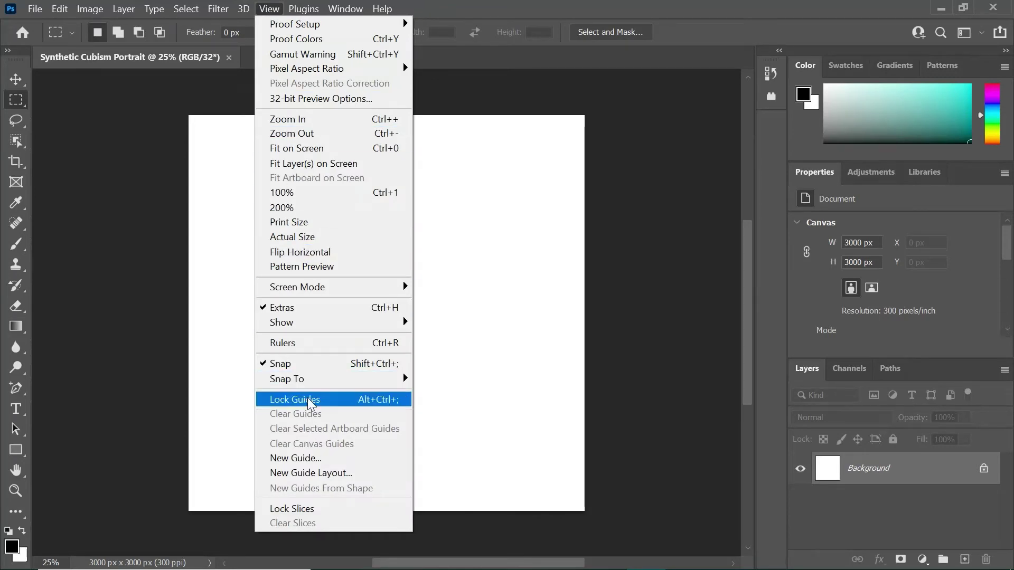
left_click(293, 474)
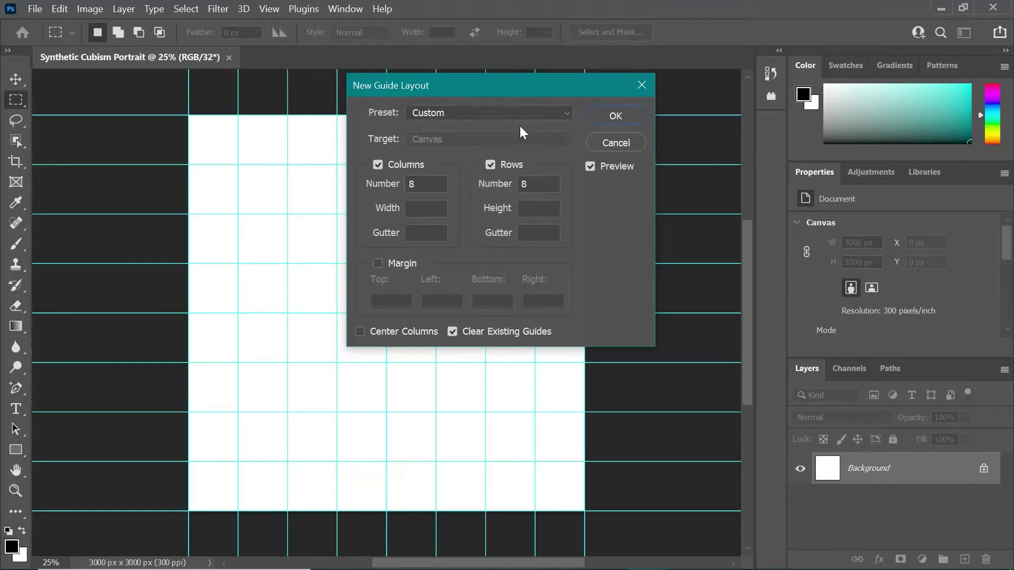
left_click(490, 164)
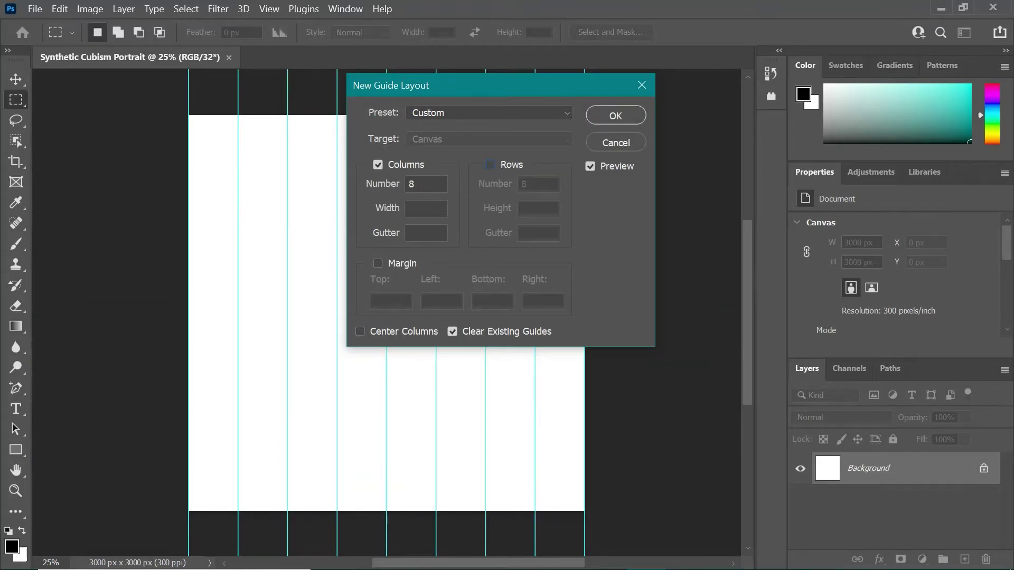
left_click(425, 184)
key("BackSpace")
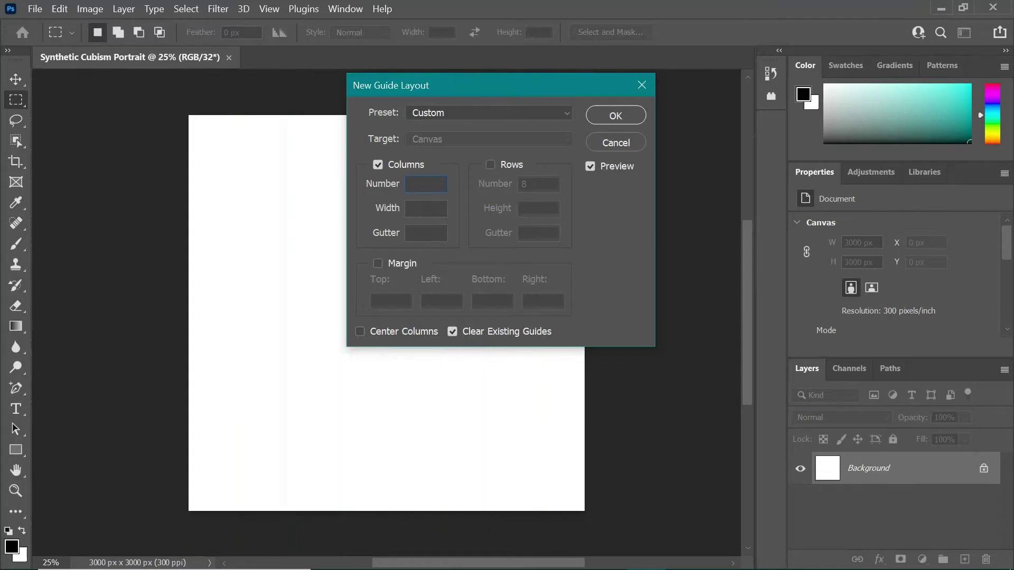
type("16")
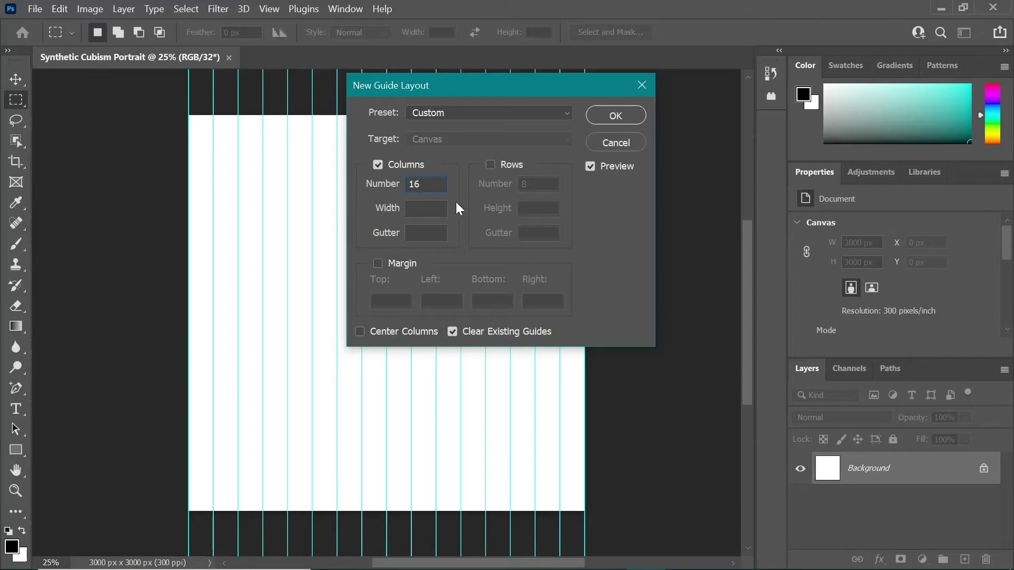
left_click(607, 116)
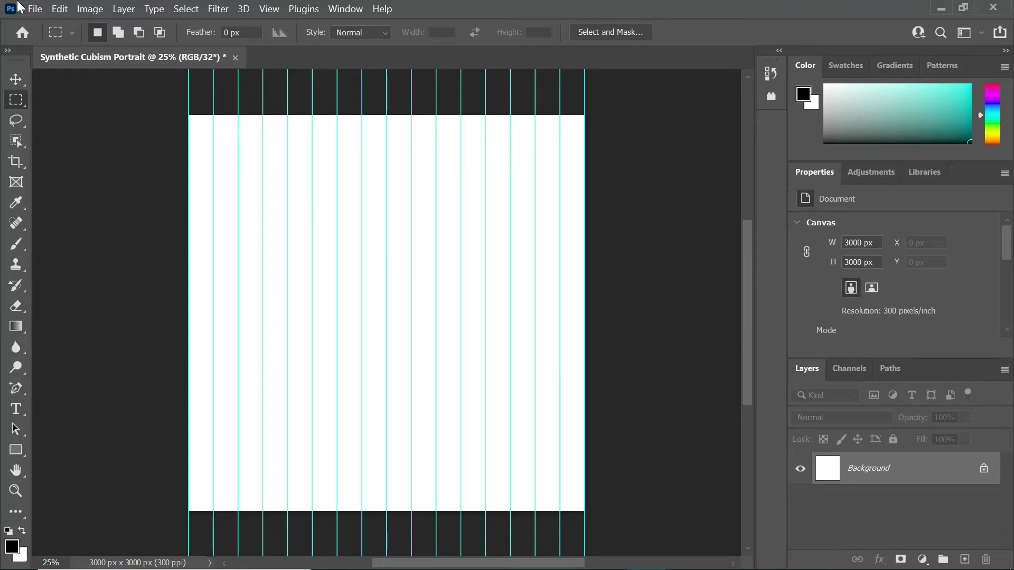
Step: Create a new document named 'Reference Image' from the 3000×3000 px, 300 ppi preset
left_click(34, 8)
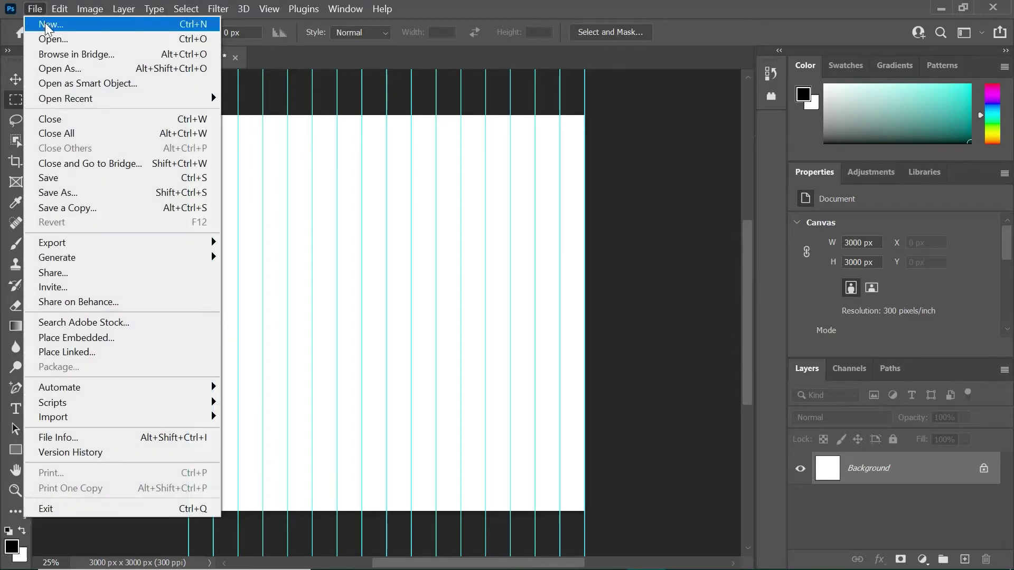
left_click(48, 24)
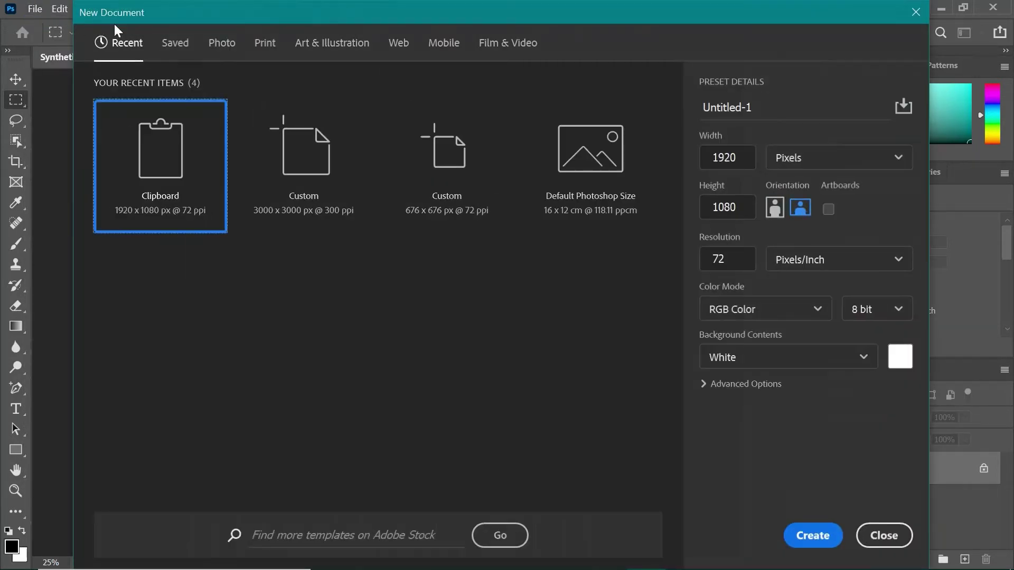
left_click(284, 173)
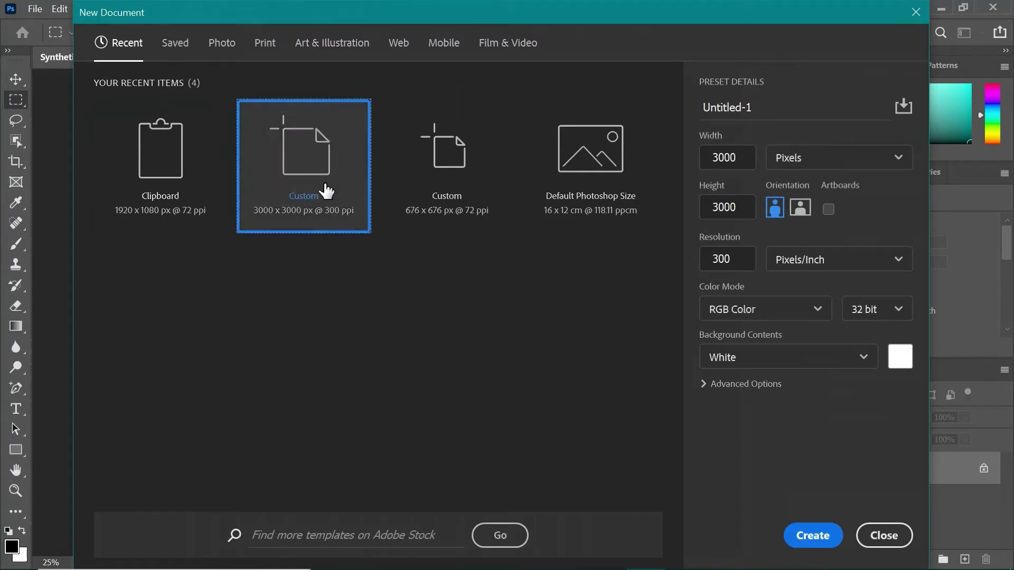
left_click(755, 107)
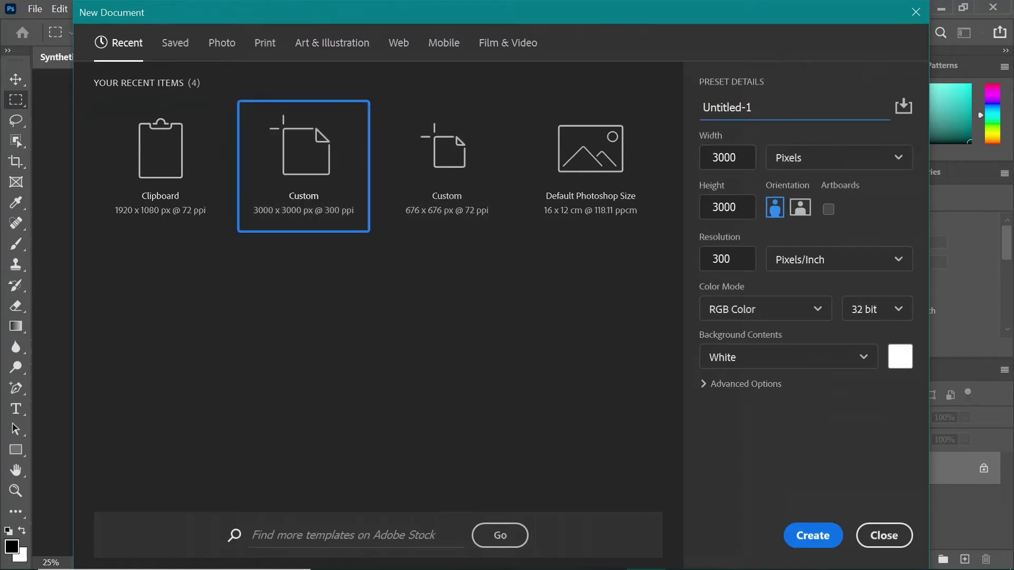
key("BackSpace")
key("BackSpace")
key("BackSpace")
key("BackSpace")
key("BackSpace")
key("BackSpace")
key("BackSpace")
key("BackSpace")
key("BackSpace")
key("BackSpace")
type("Refe")
type("rer")
type("=")
key("BackSpace")
key("BackSpace")
type("nce Image")
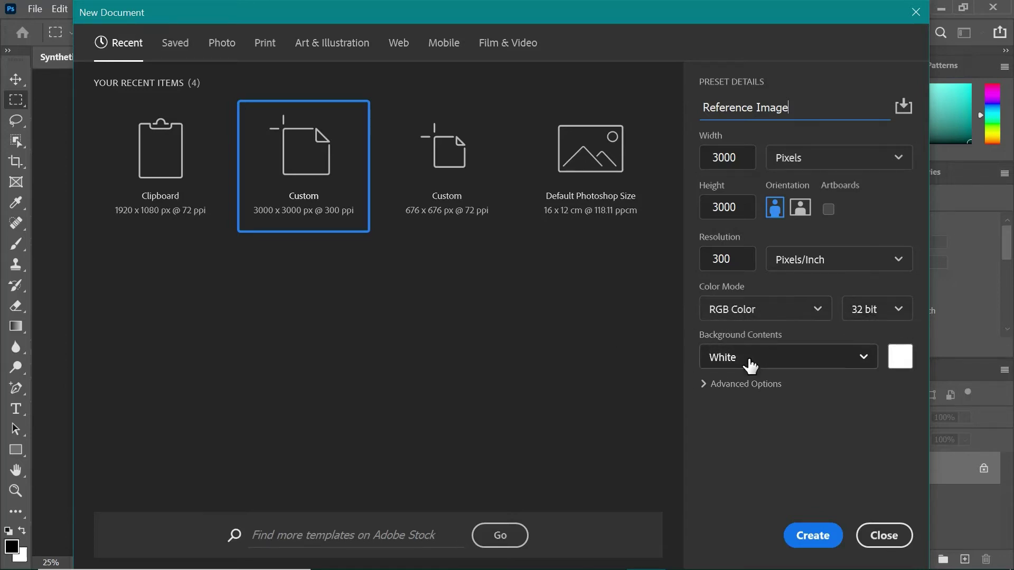
left_click(810, 535)
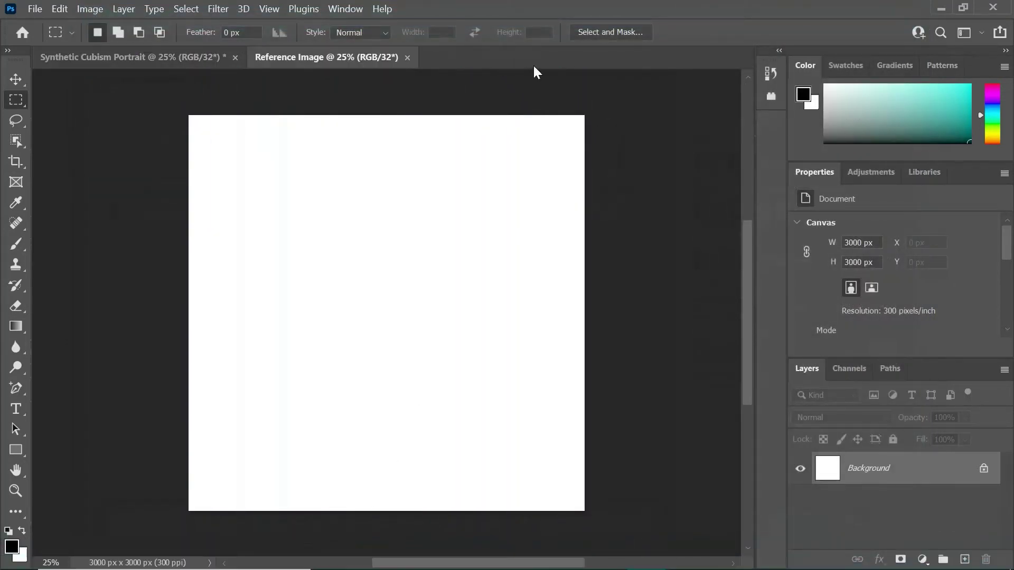
Step: Add an 8-column guide layout to the Reference Image canvas
left_click(274, 5)
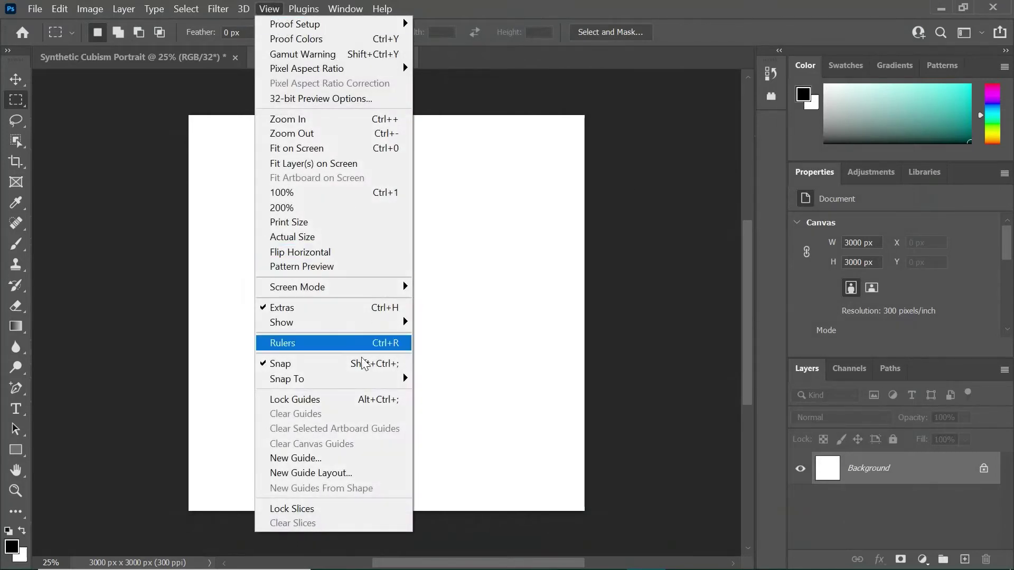
left_click(330, 478)
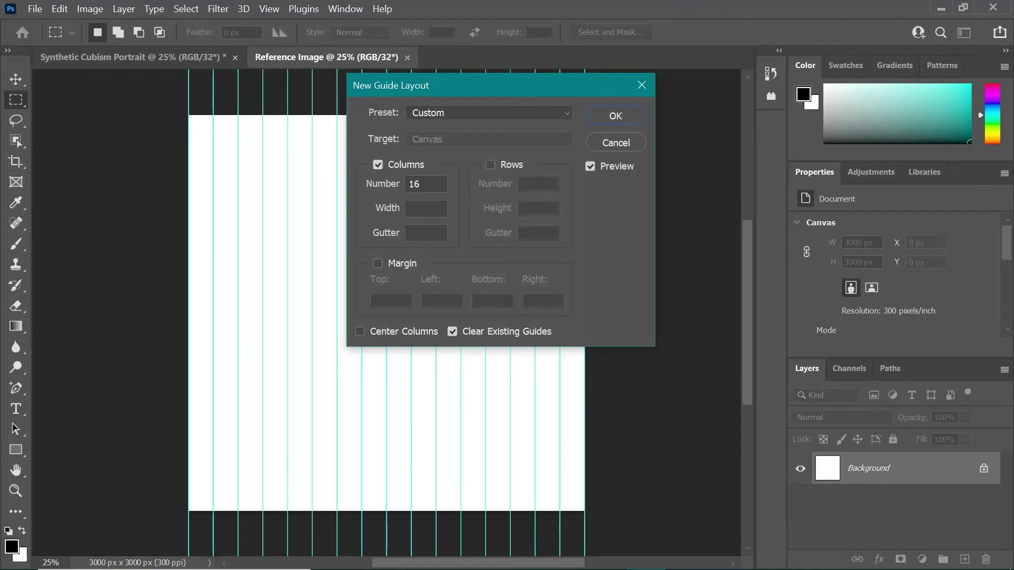
left_click(425, 184)
key("BackSpace")
key("BackSpace")
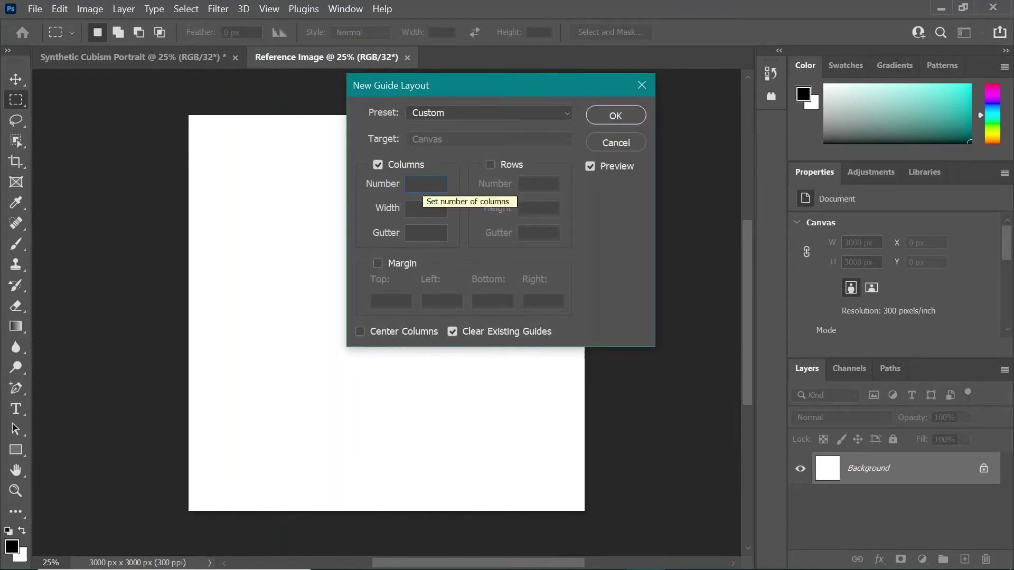
type("8")
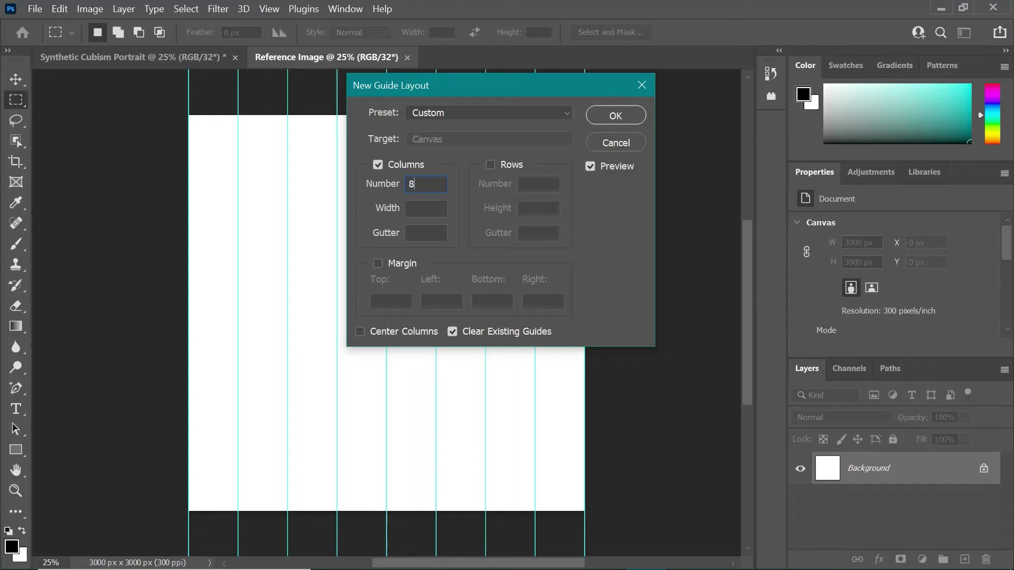
left_click(621, 115)
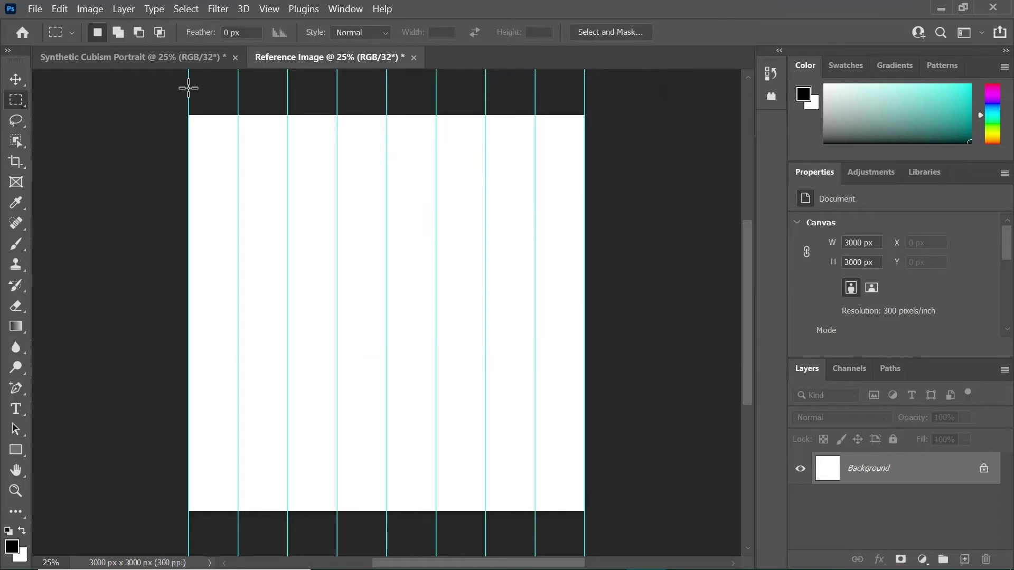
Step: Compare the guides with the Synthetic Cubism Portrait document, ending on Reference Image
left_click(217, 58)
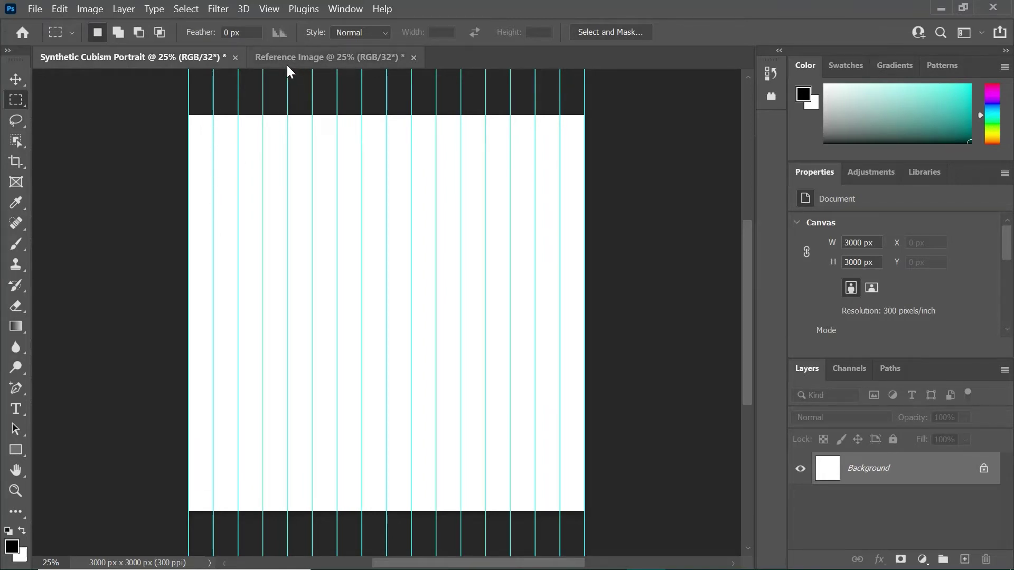
left_click(274, 56)
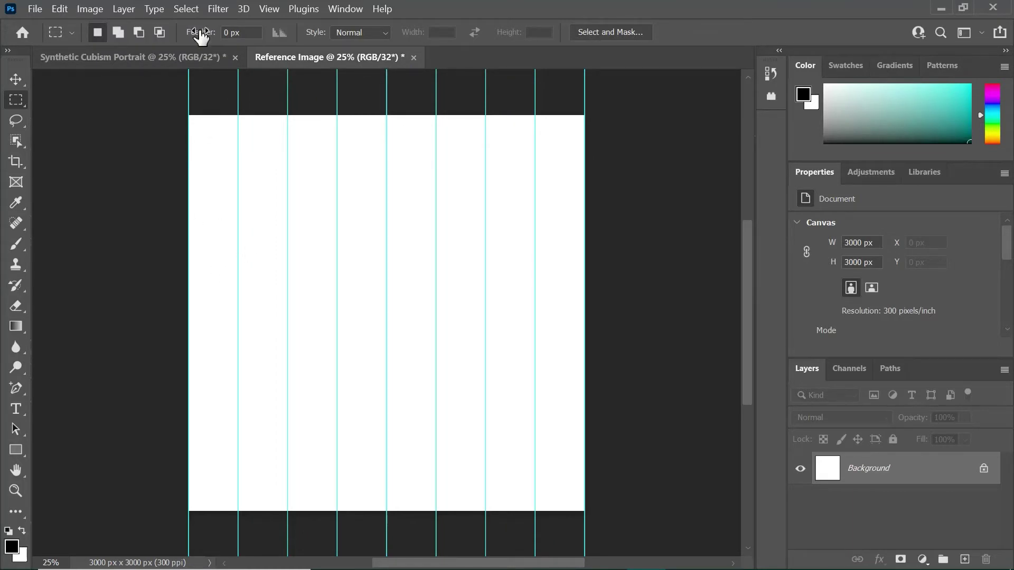
left_click(208, 58)
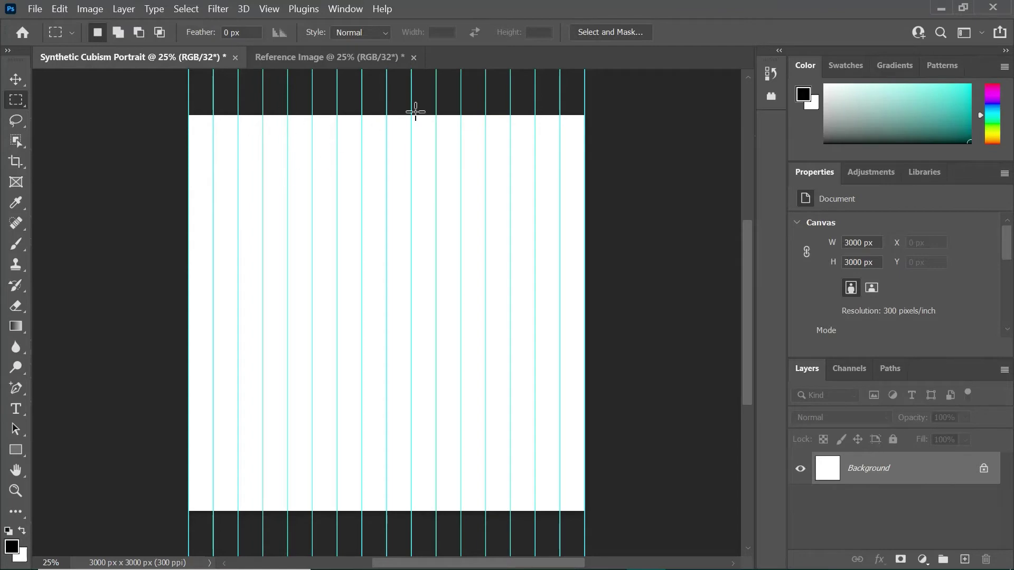
left_click(317, 63)
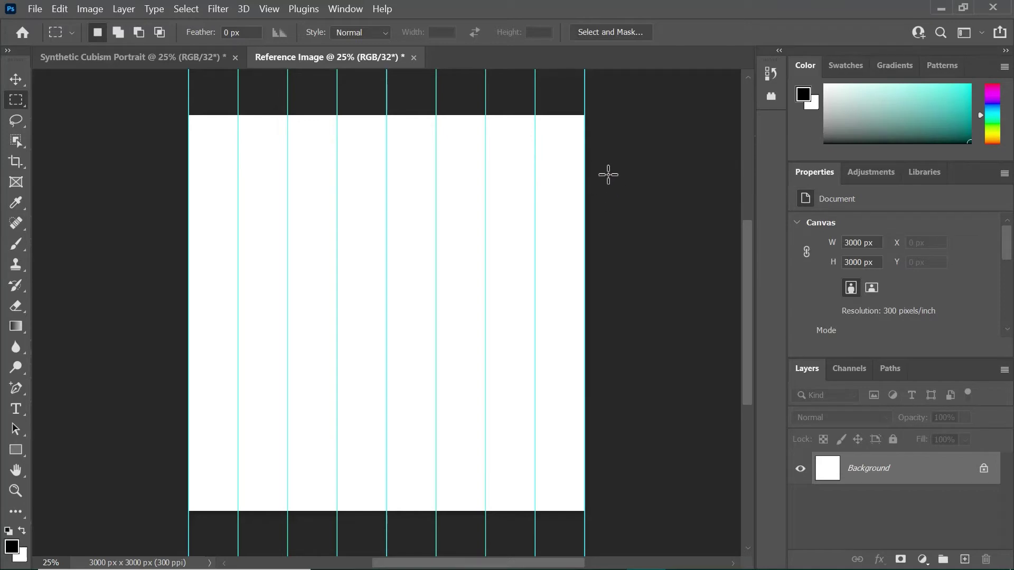
Step: Drag the grayscale portrait photo from the desktop onto the Reference Image canvas
left_click(962, 7)
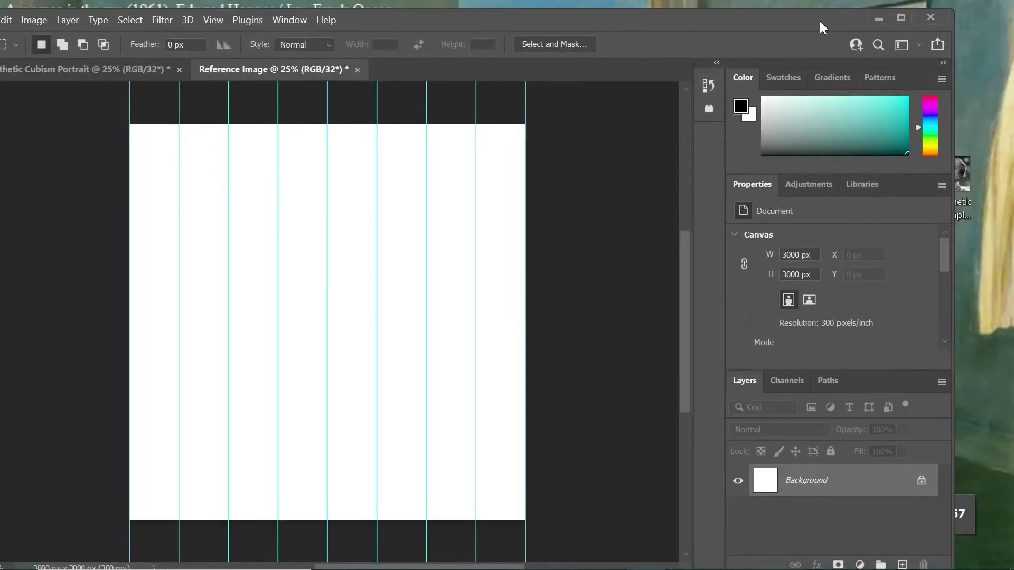
left_click_drag(819, 23, 786, 19)
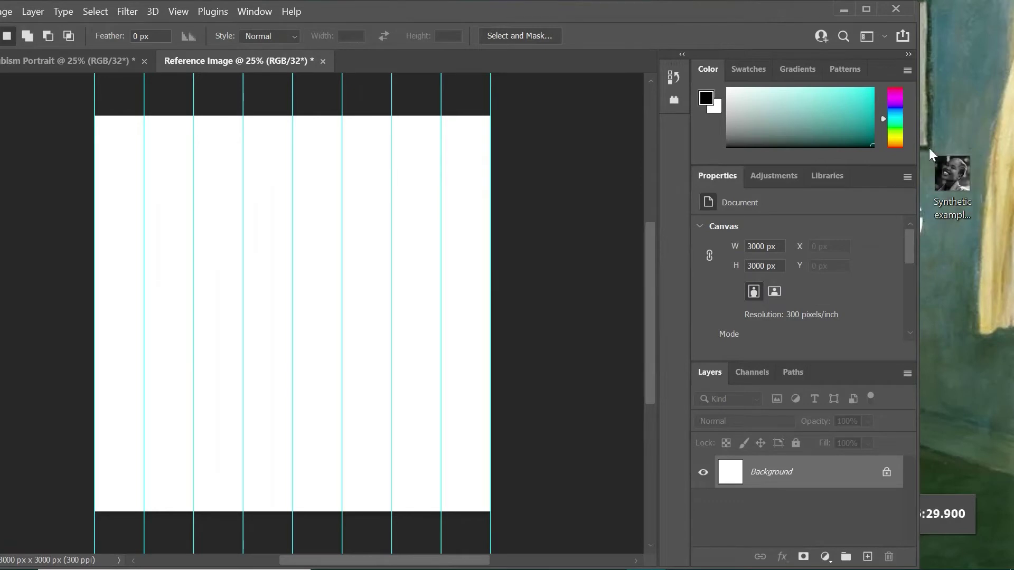
left_click_drag(961, 191, 396, 251)
Step: Move the portrait to the top-left corner, scale it to cover the canvas, and commit
left_click(867, 9)
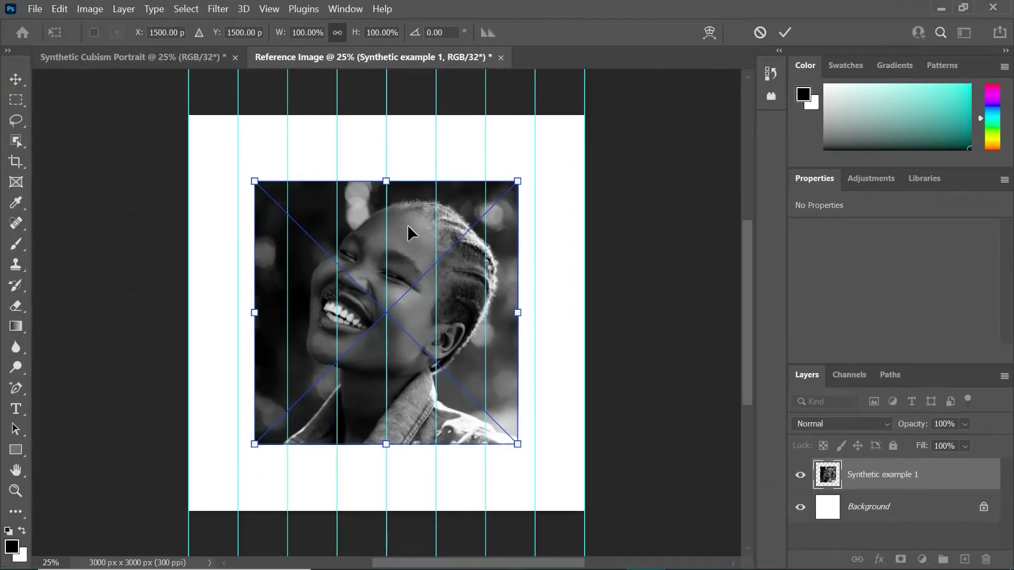
left_click_drag(407, 224, 344, 162)
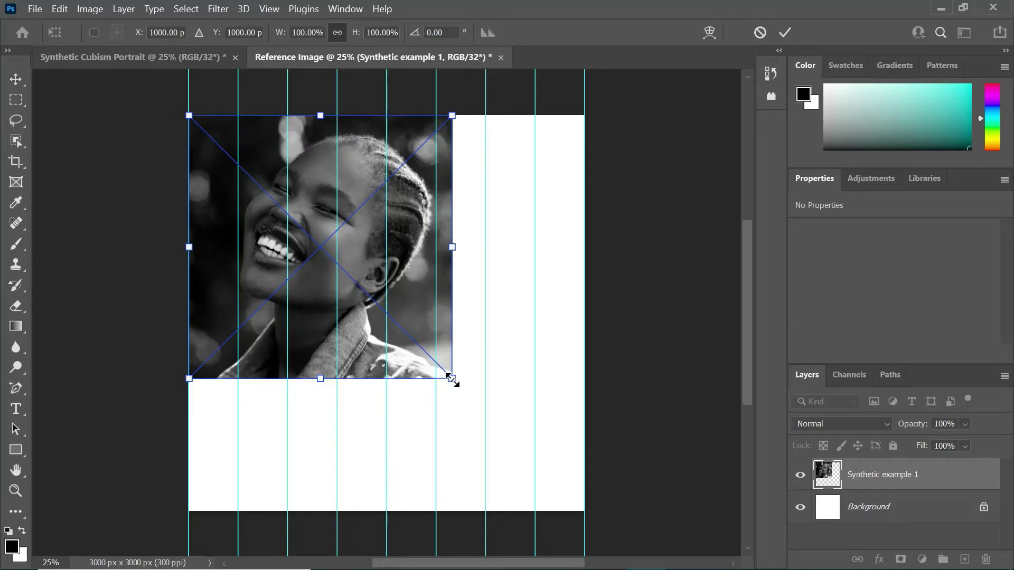
left_click_drag(452, 381, 583, 513)
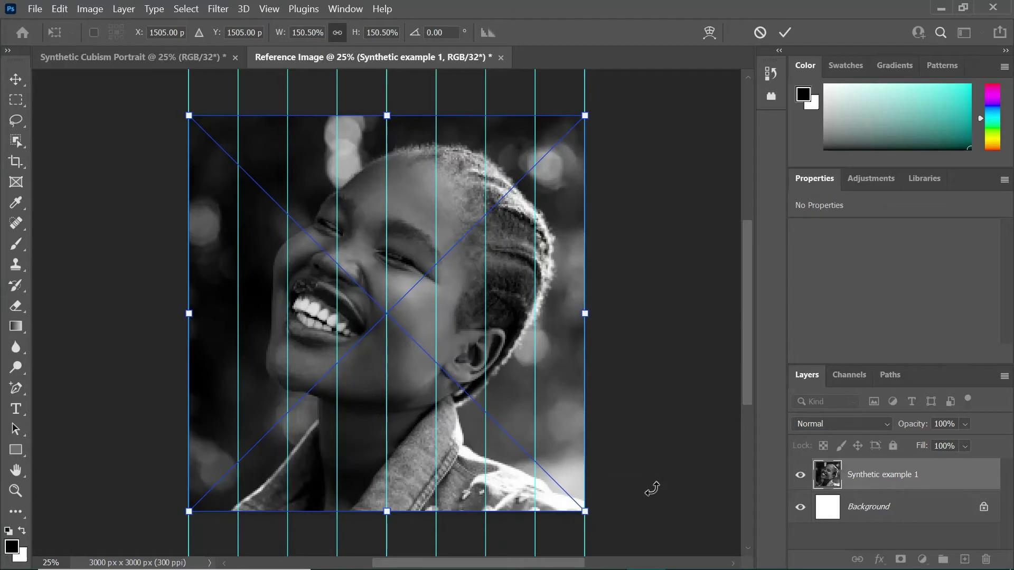
left_click(786, 33)
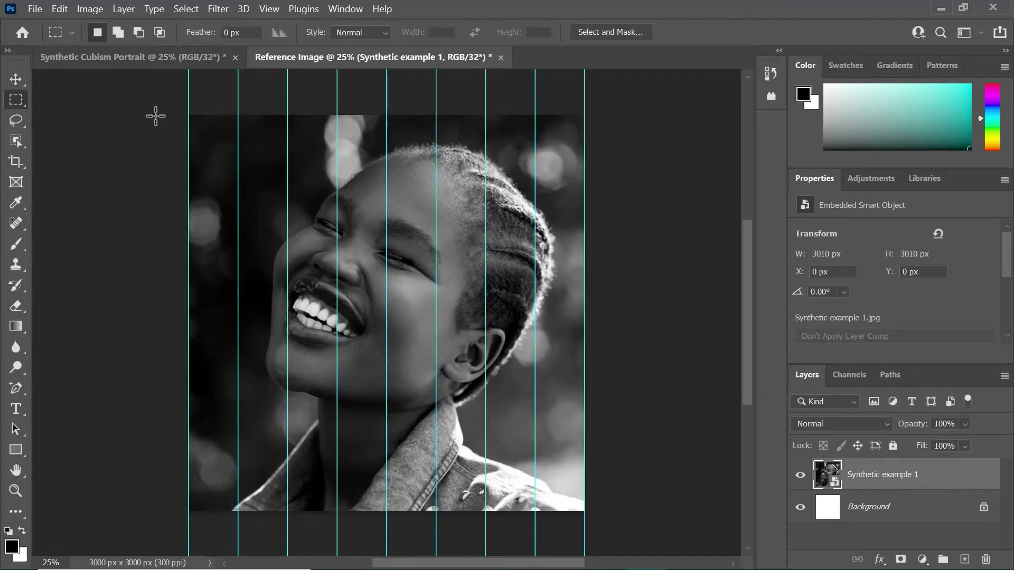
Step: Compare the Synthetic Cubism Portrait and Reference Image documents, ending on Reference Image
left_click(156, 58)
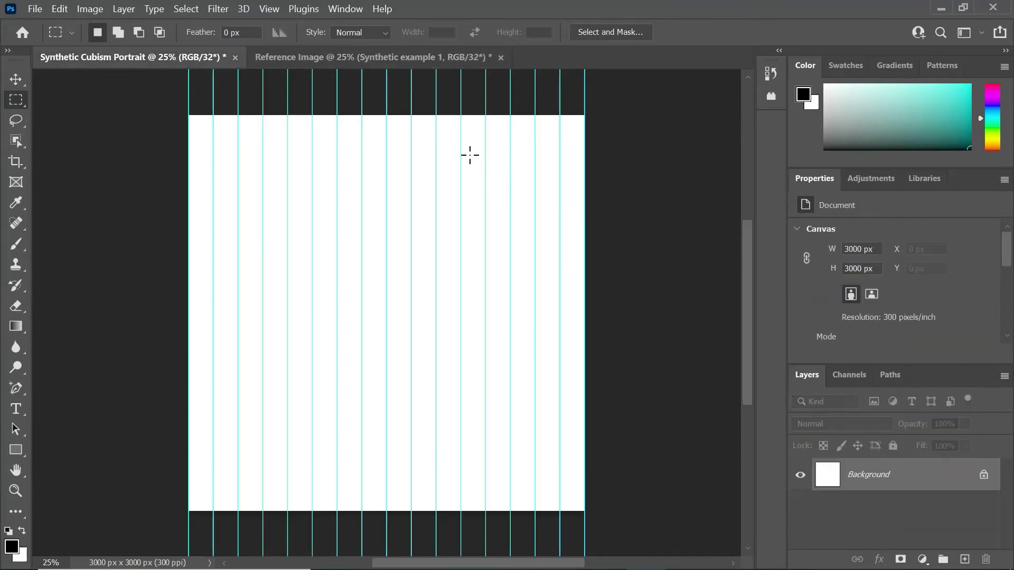
left_click(362, 56)
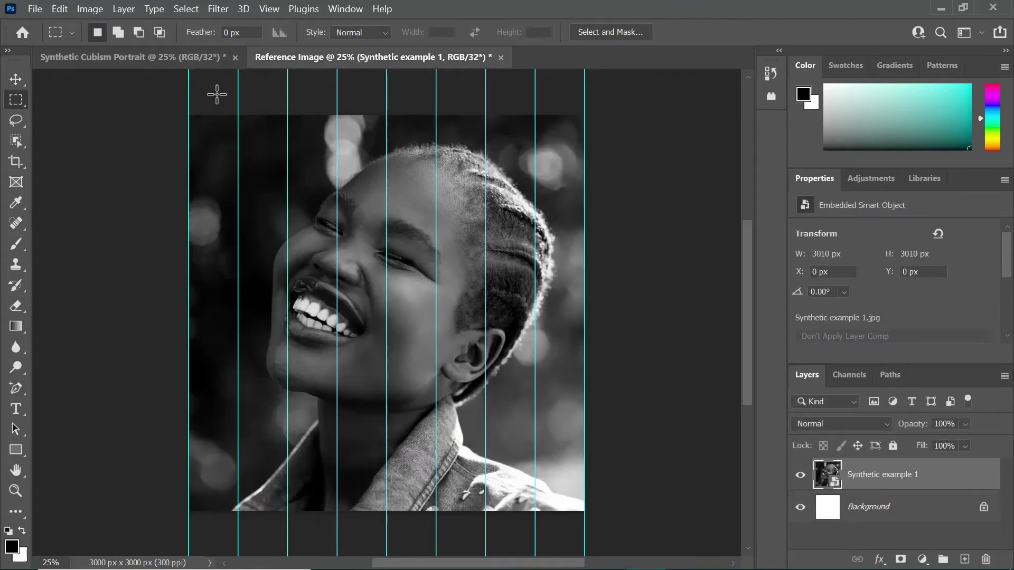
left_click(175, 63)
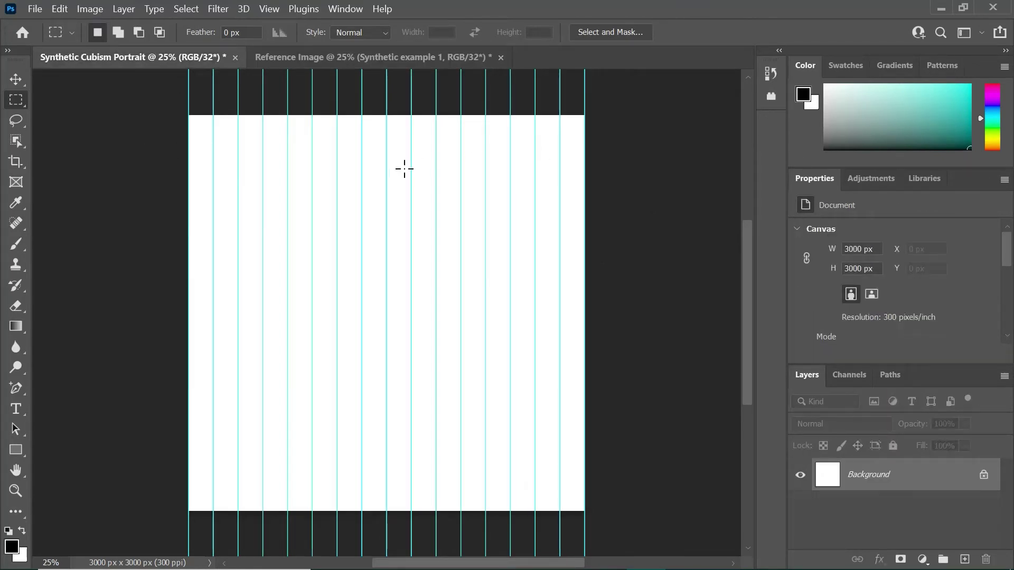
left_click(359, 56)
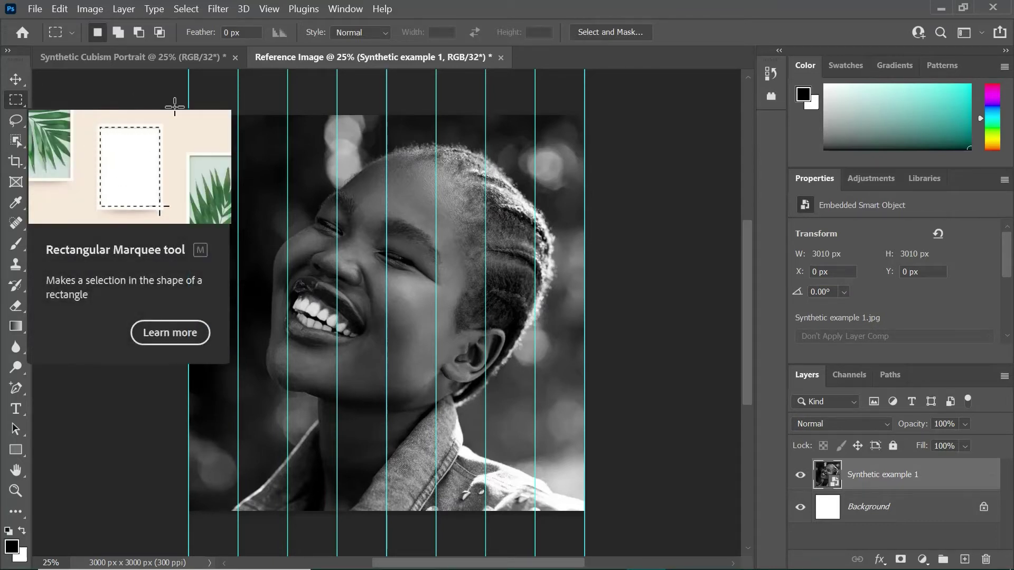
Step: Select the portrait's leftmost 375 × 3000 px column with the Rectangular Marquee
left_click_drag(188, 115, 171, 149)
left_click(523, 239)
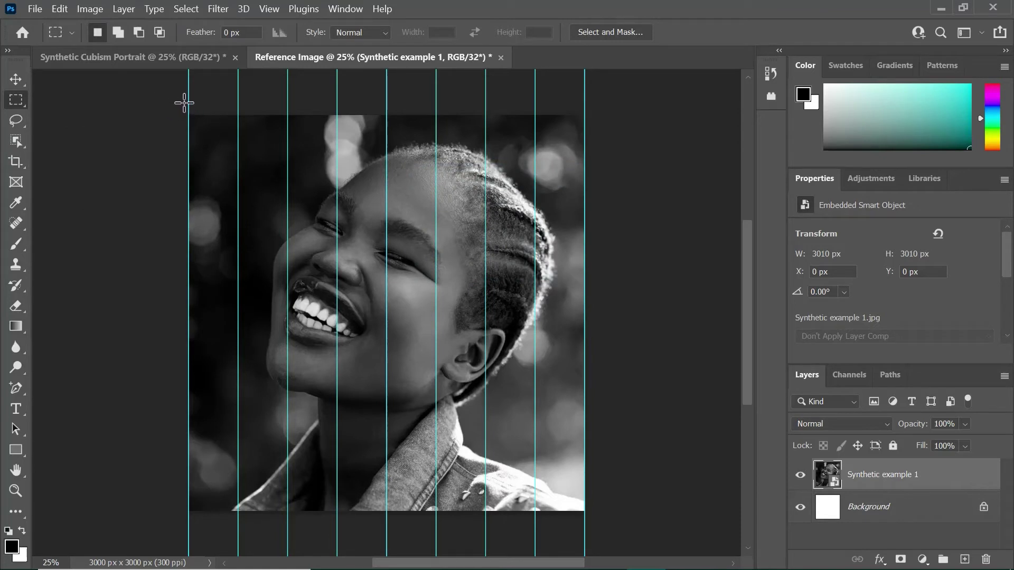
left_click_drag(185, 103, 236, 529)
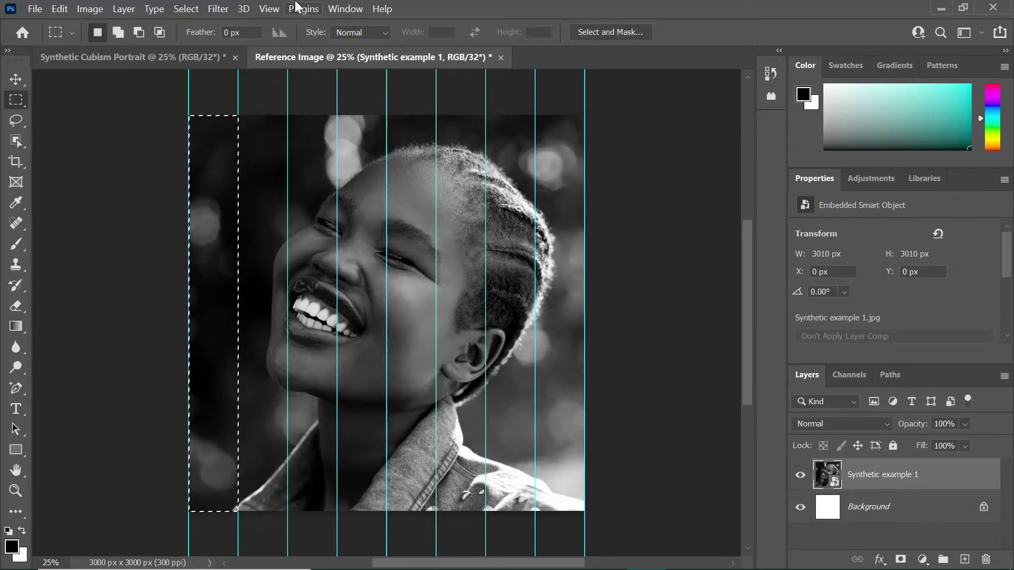
left_click(269, 11)
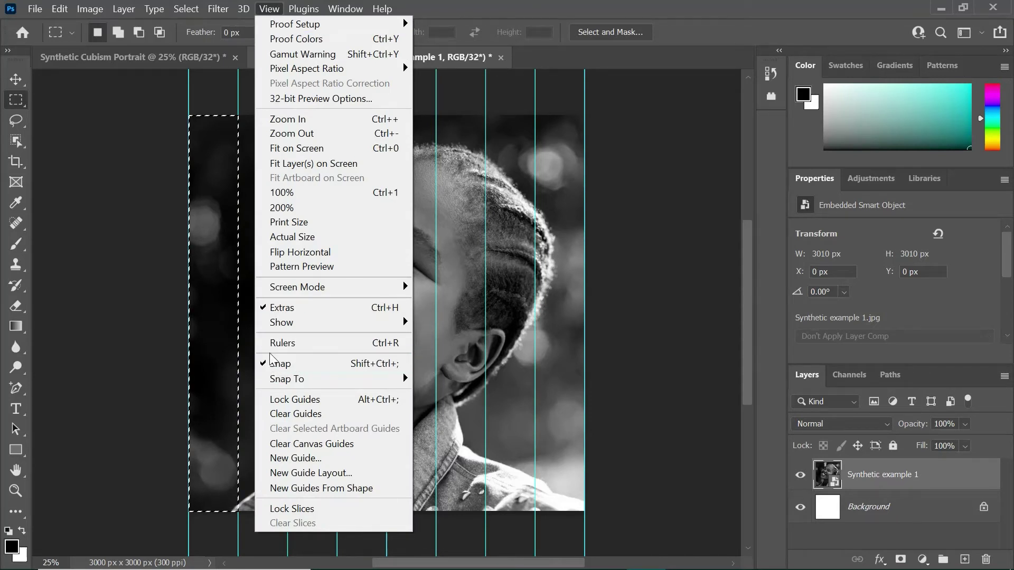
mouse_move(344, 389)
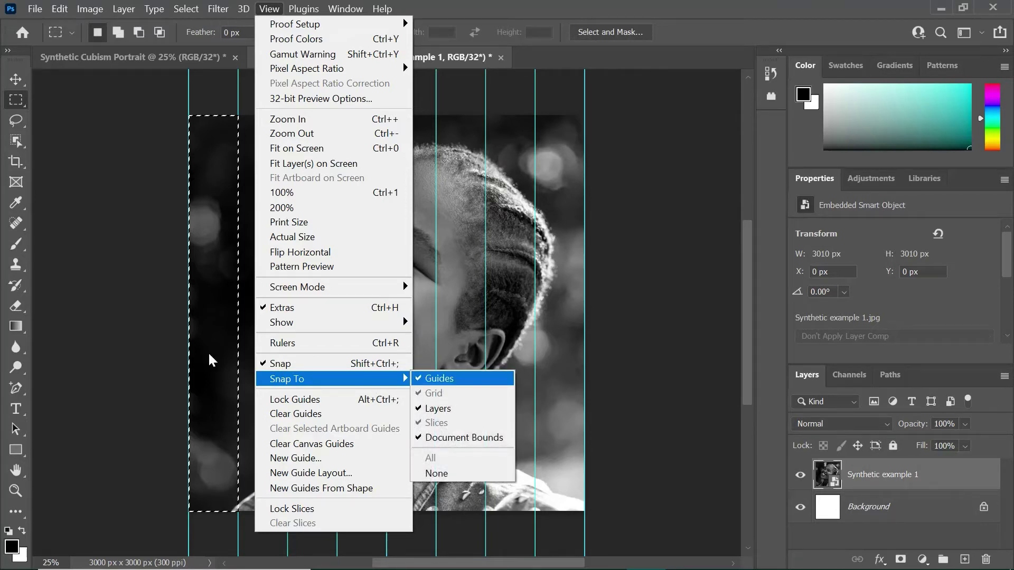
left_click(75, 193)
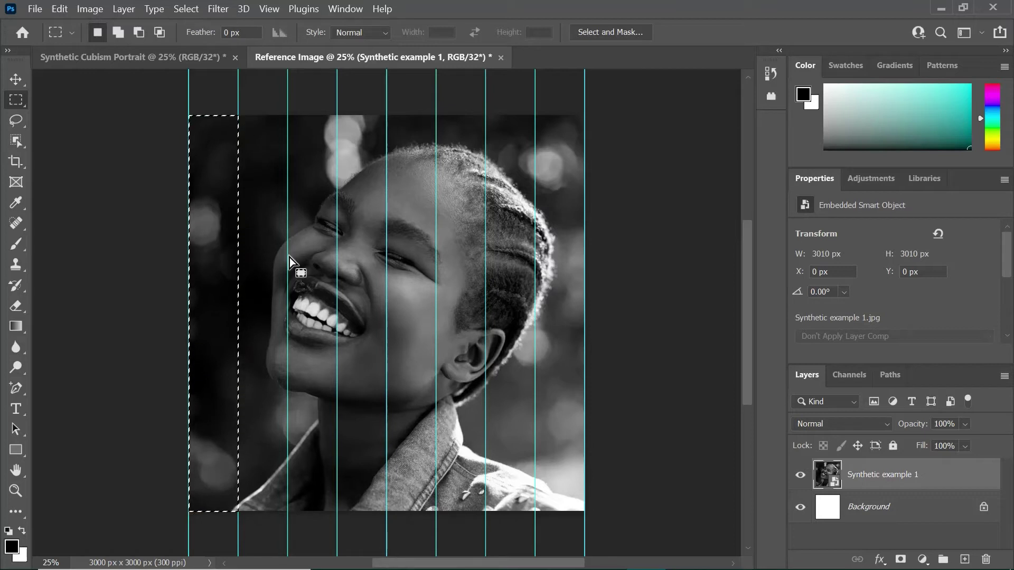
Step: Paste the strip into Synthetic Cubism Portrait as Layer 1 and move it to the left edge
left_click(188, 58)
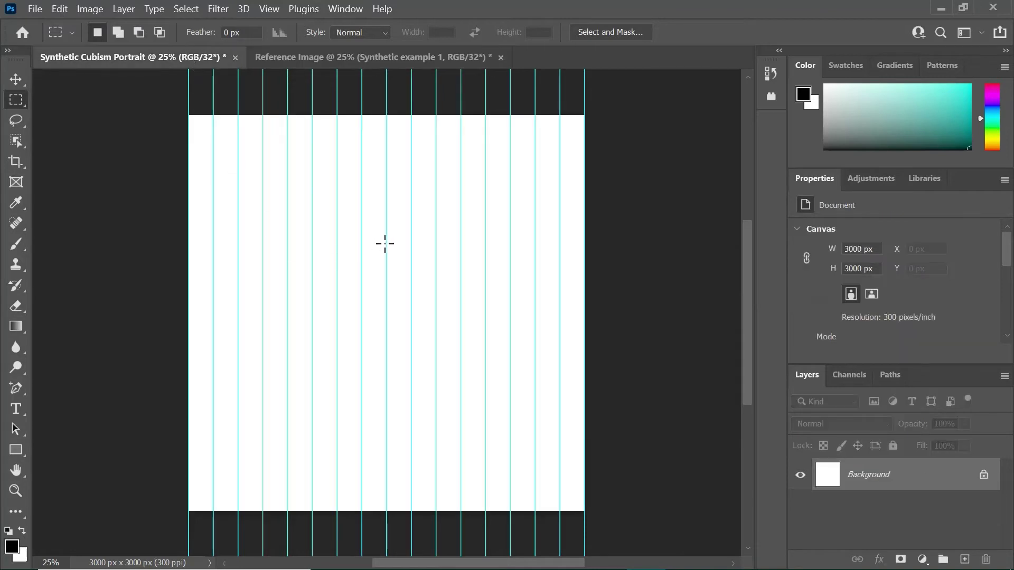
key("ctrl+v")
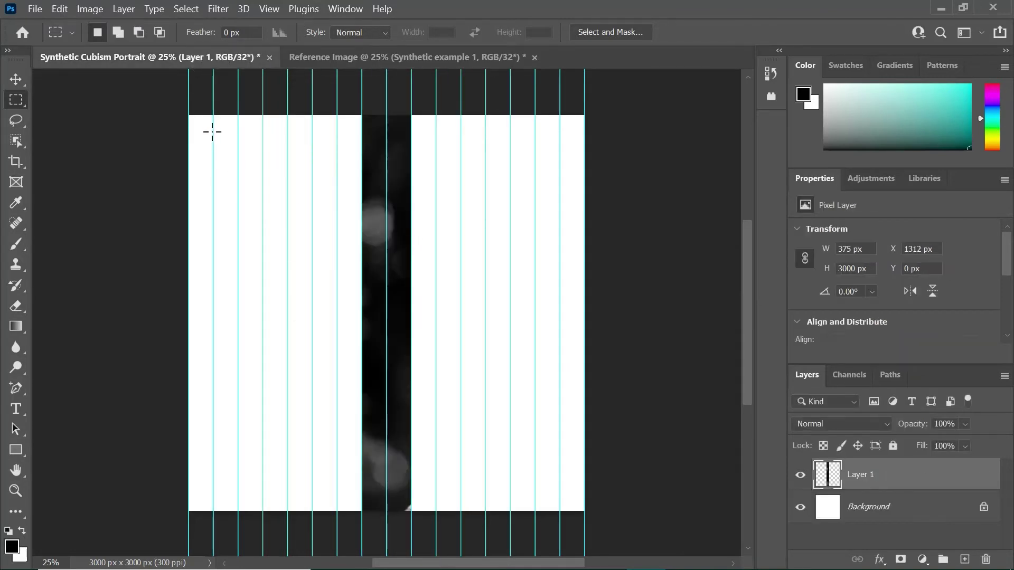
left_click(20, 78)
left_click_drag(396, 215, 290, 198)
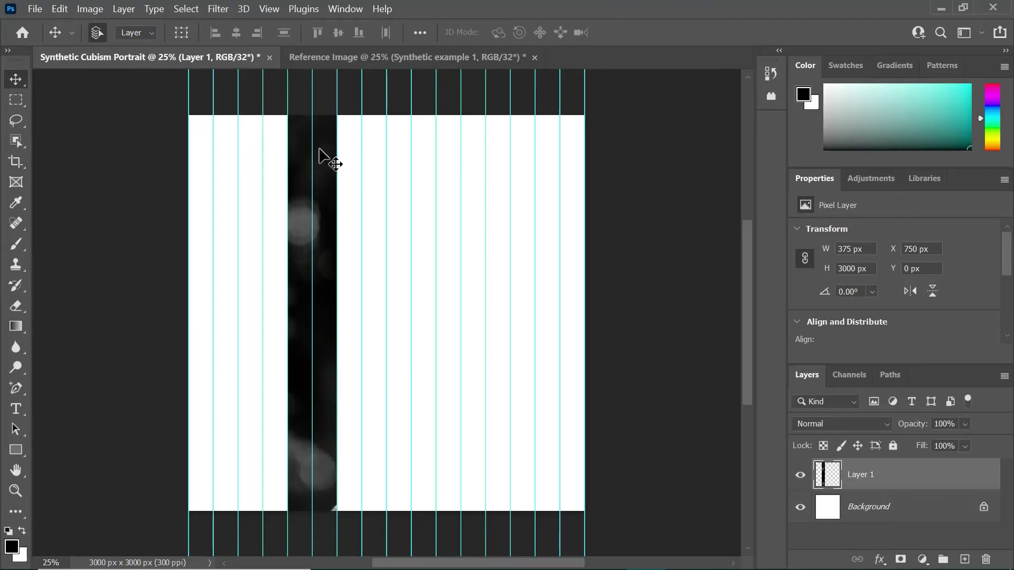
left_click_drag(326, 159, 223, 147)
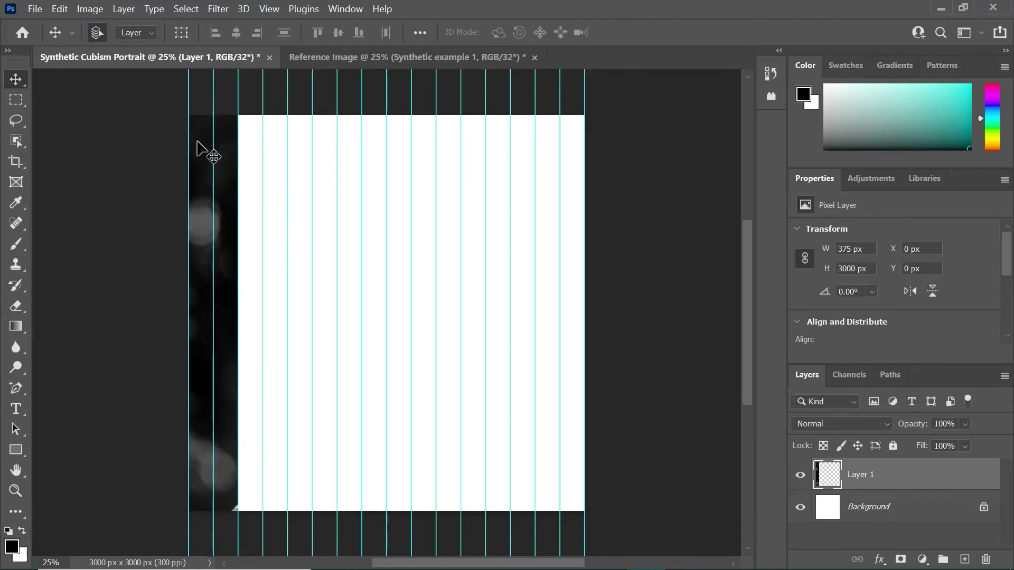
left_click(362, 60)
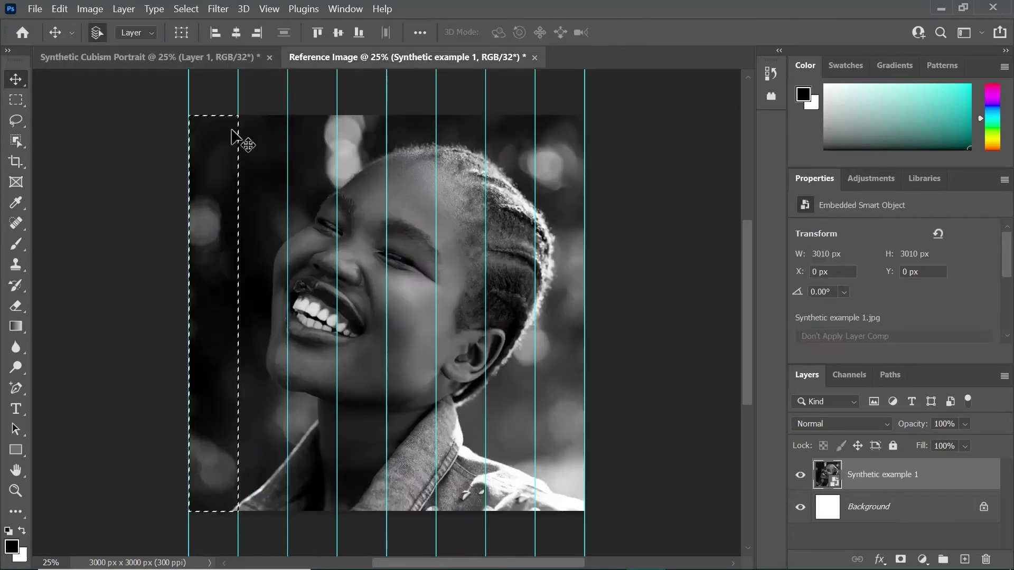
mouse_move(218, 167)
left_mouse_down()
mouse_move(207, 54)
mouse_move(215, 188)
left_mouse_up()
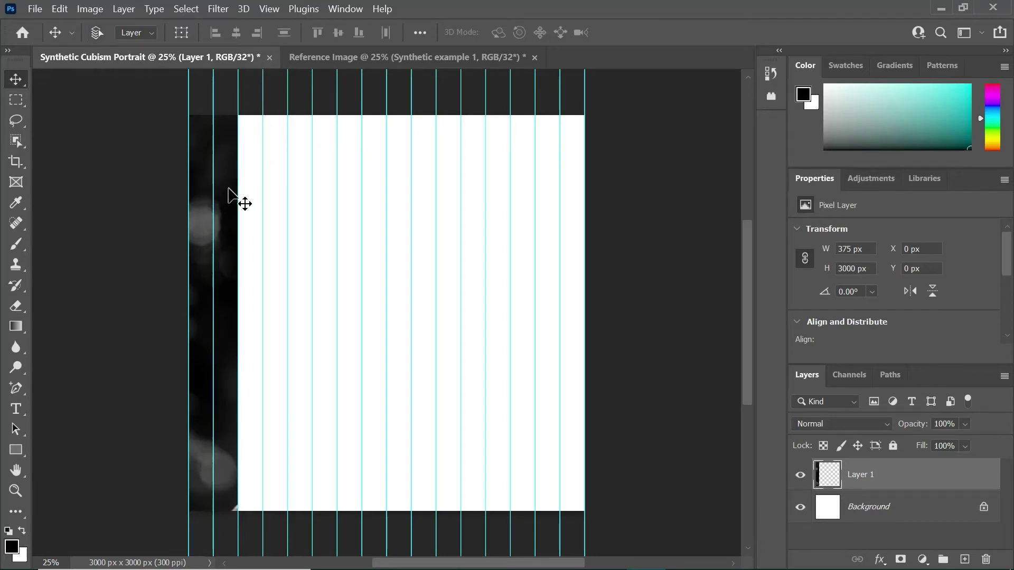
Step: Scale Layer 1 to 50% (188 × 1500 px) and Alt-drag a copy beside it
key("ctrl+t")
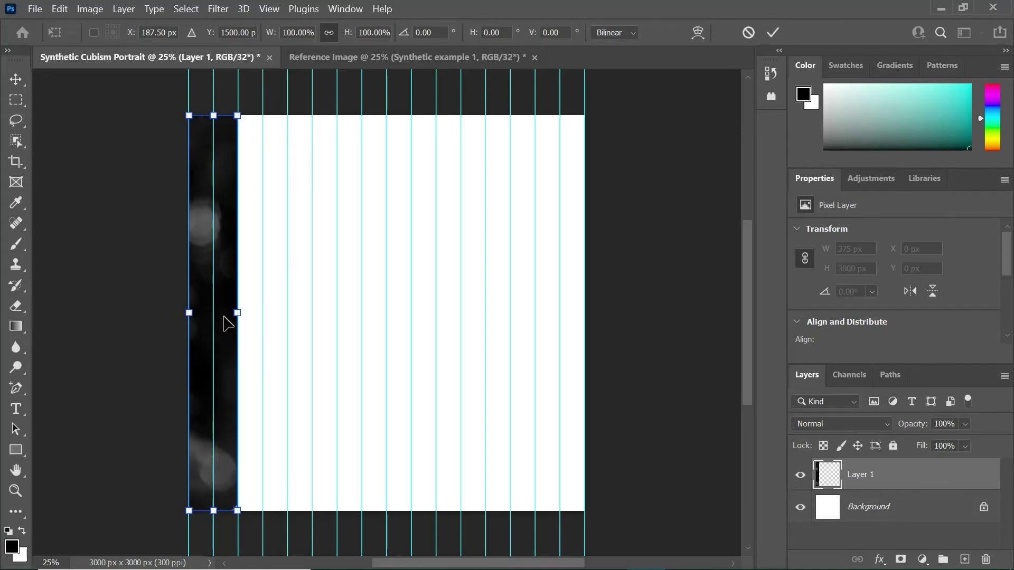
left_click_drag(236, 313, 211, 313)
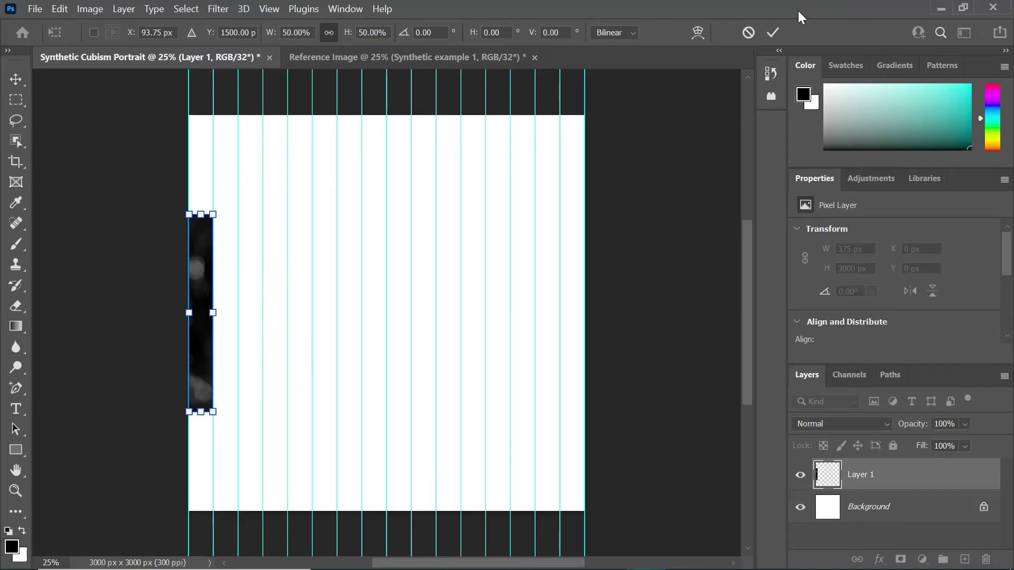
left_click(772, 35)
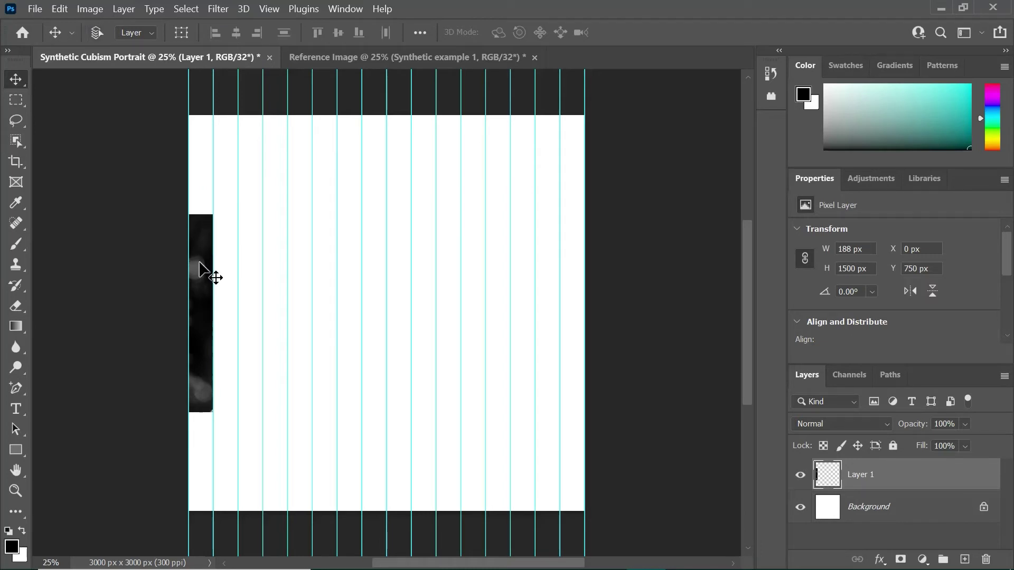
left_click_drag(199, 269, 236, 298)
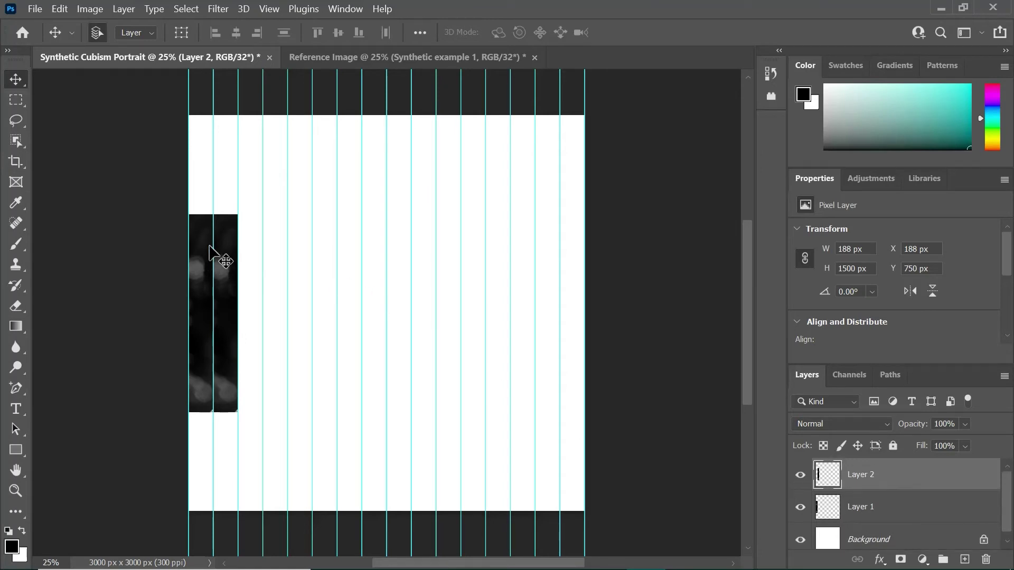
Step: Select the next column of the reference portrait and paste it into Synthetic Cubism Portrait as Layer 3
left_click(334, 53)
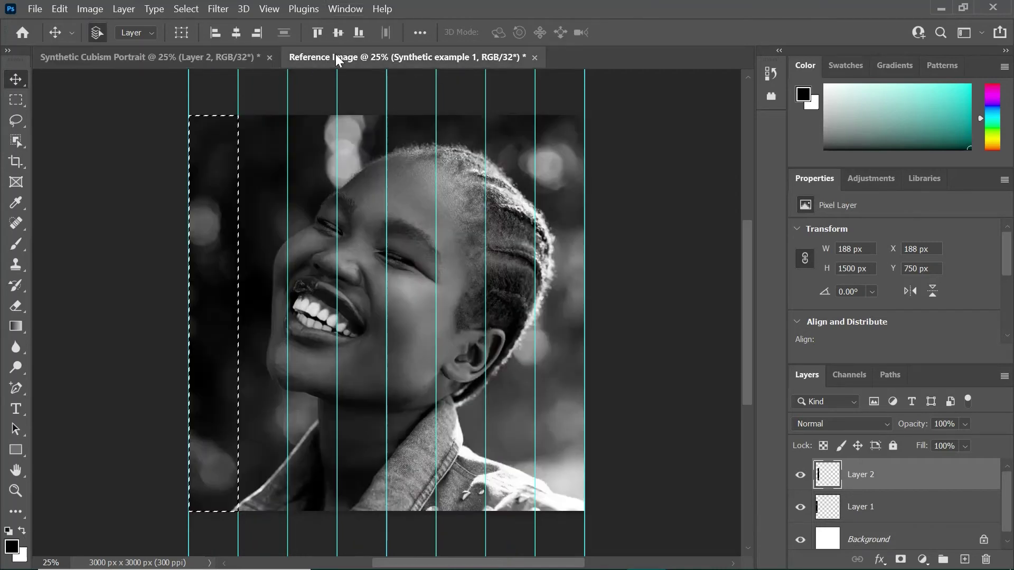
left_click(15, 101)
left_click_drag(238, 102, 287, 539)
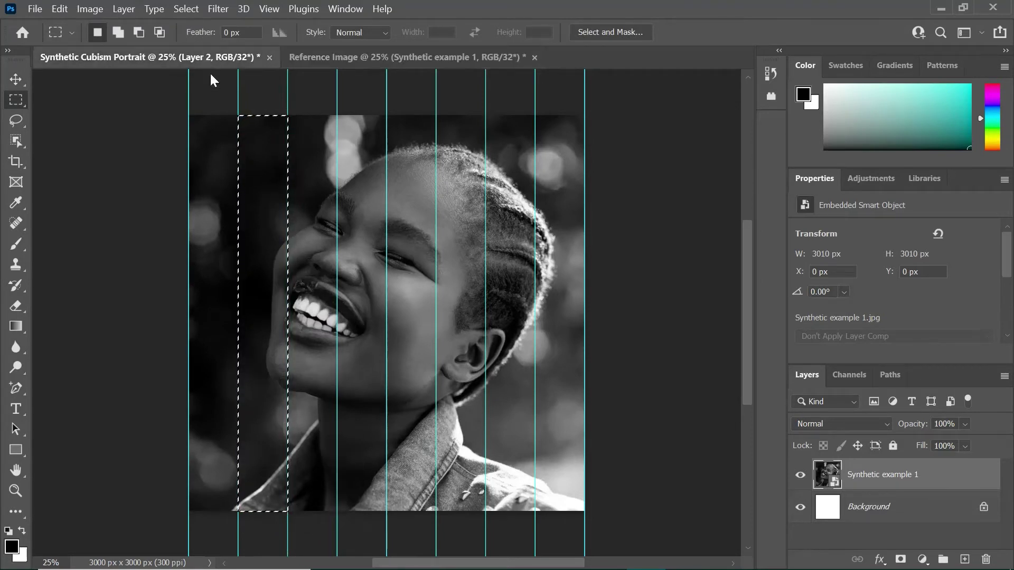
left_click(204, 52)
key("ctrl+v")
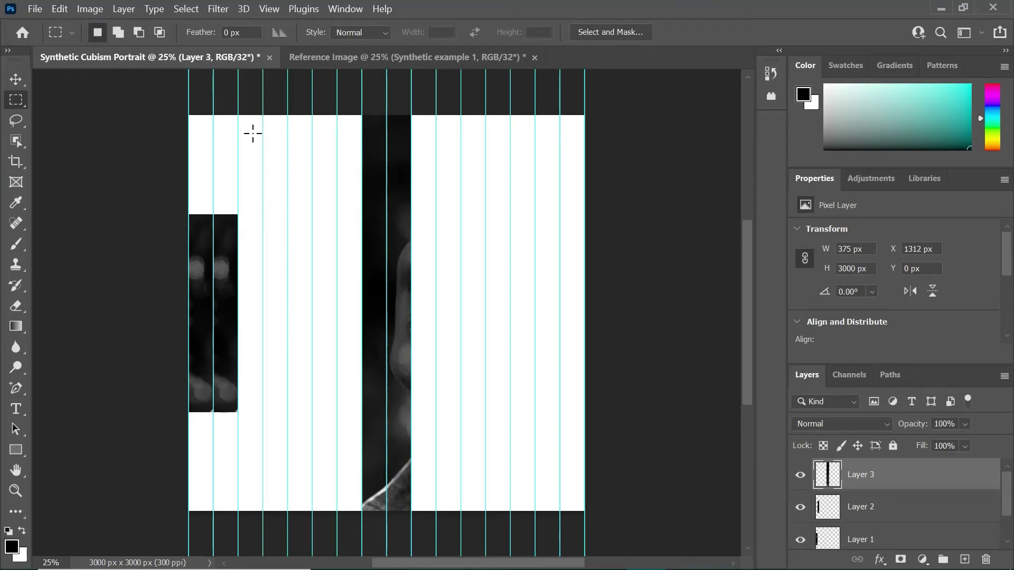
Step: Move the Layer 3 strip into the third column and scale it to about 50%
left_click(14, 80)
left_click_drag(378, 192, 253, 189)
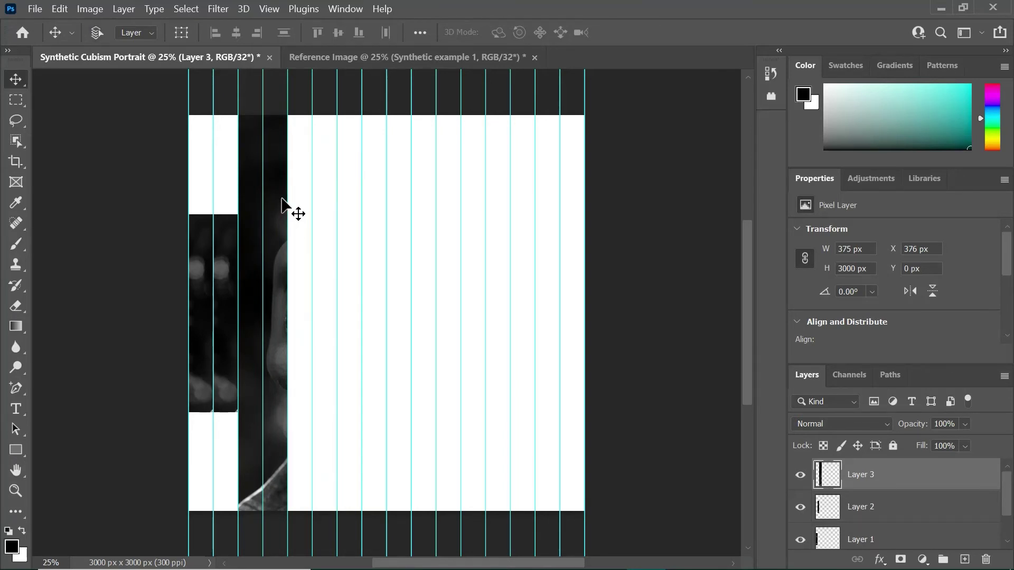
key("ctrl+t")
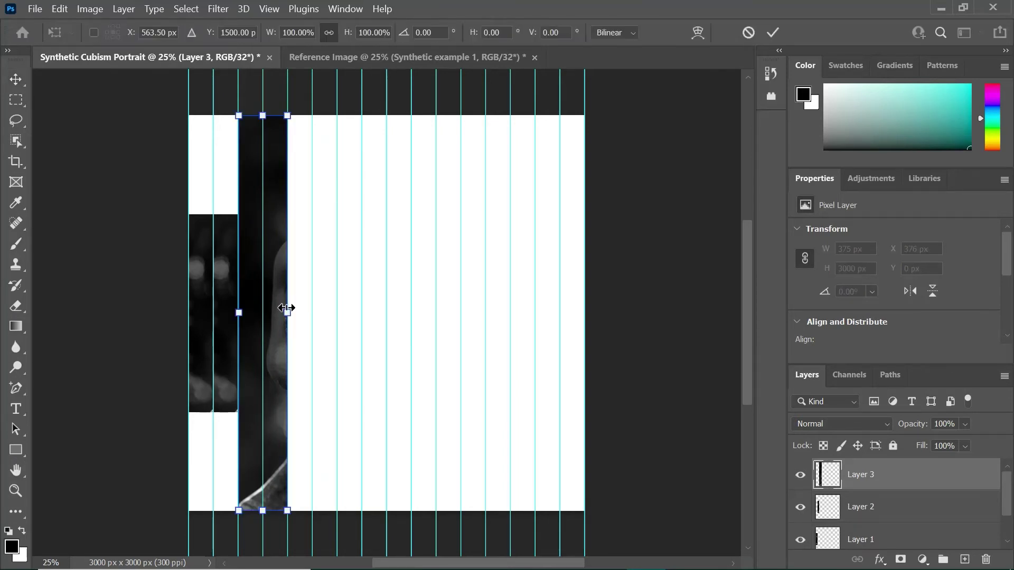
left_click_drag(288, 313, 262, 312)
left_click(772, 34)
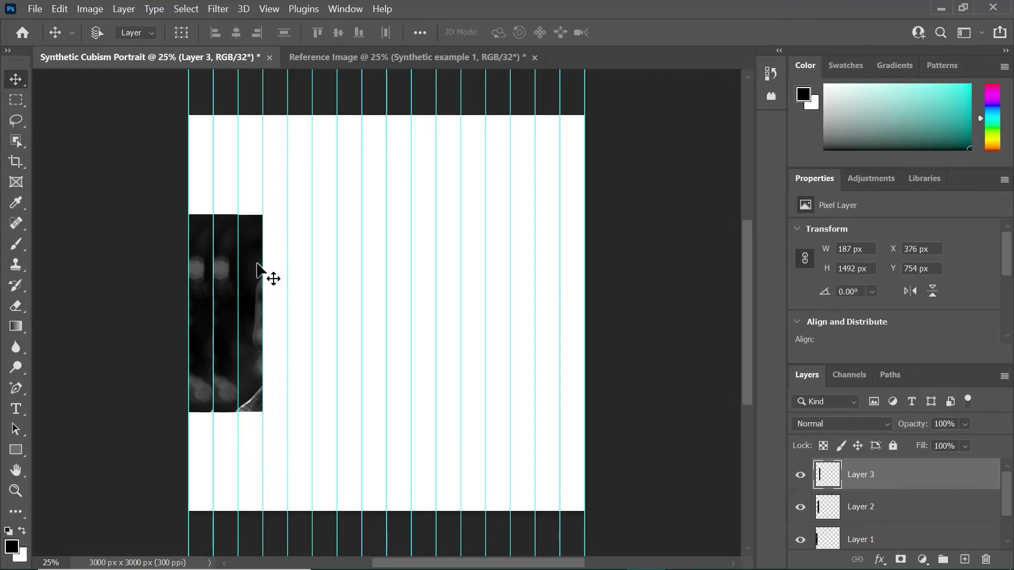
key("ctrl+plus")
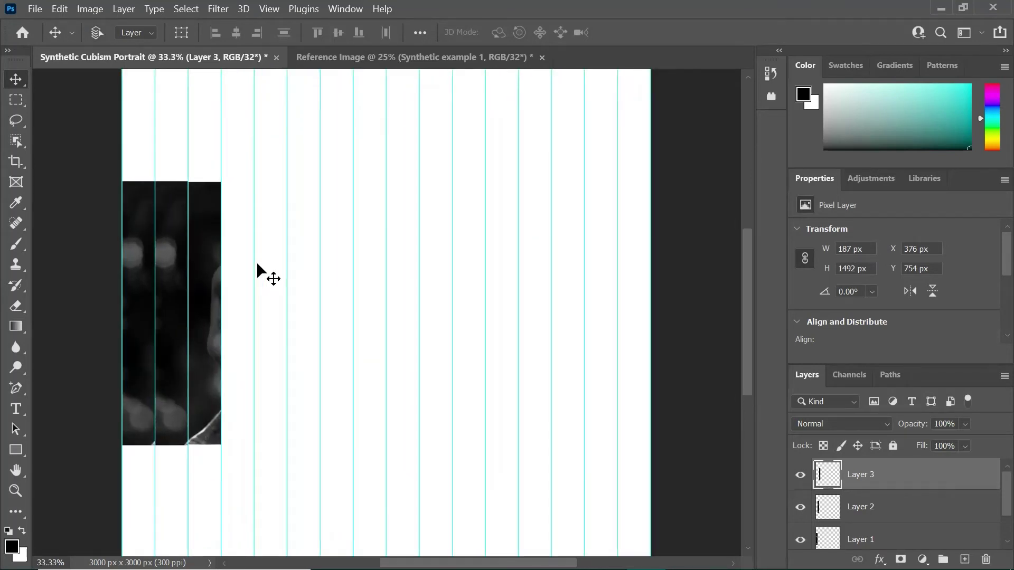
Step: Stretch Layer 3's top and bottom edges slightly so it measures 189 x 1500 px
key("ctrl+plus")
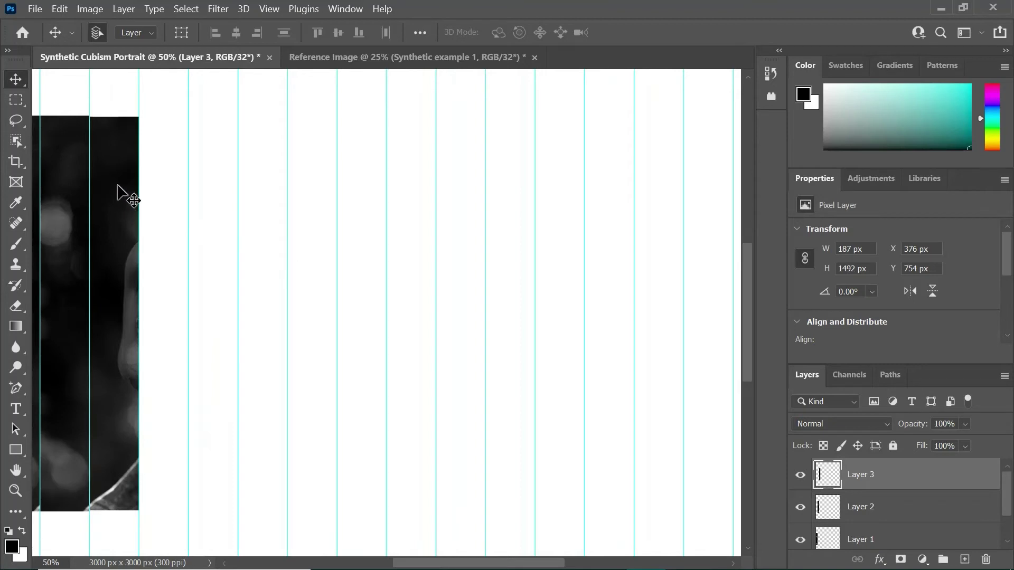
key("ctrl+t")
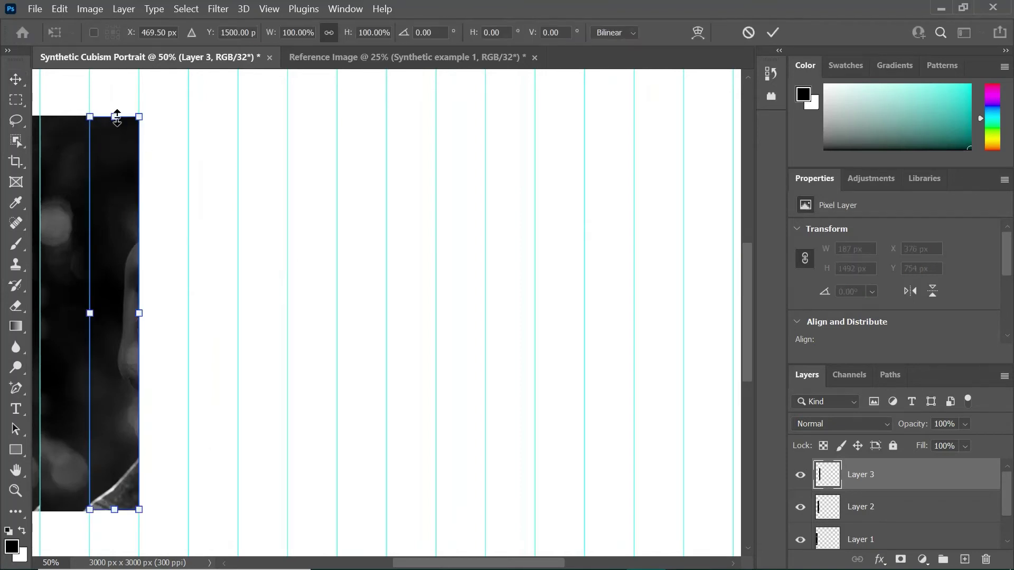
left_click_drag(117, 117, 117, 115)
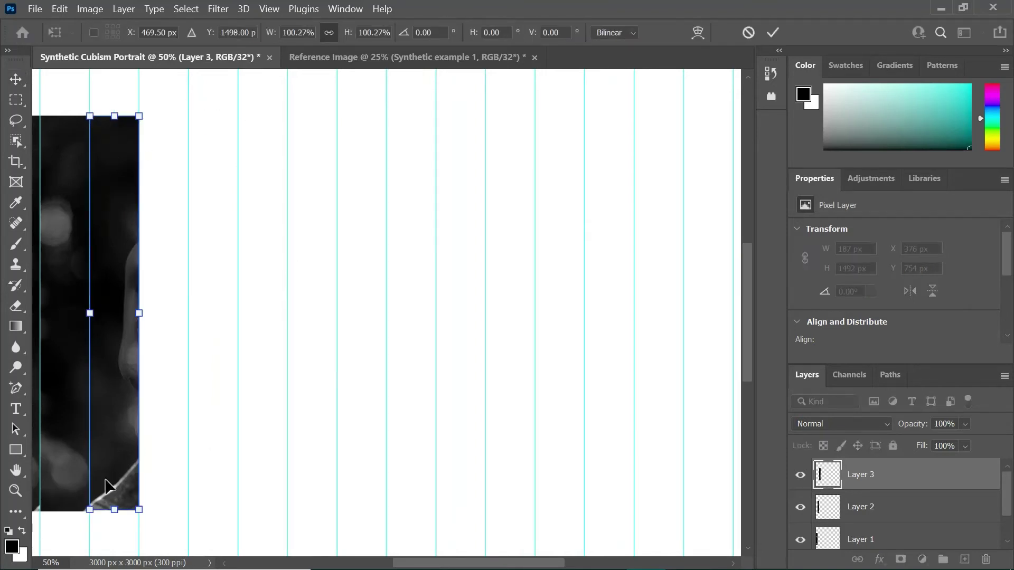
left_click_drag(112, 510, 112, 512)
left_click(773, 32)
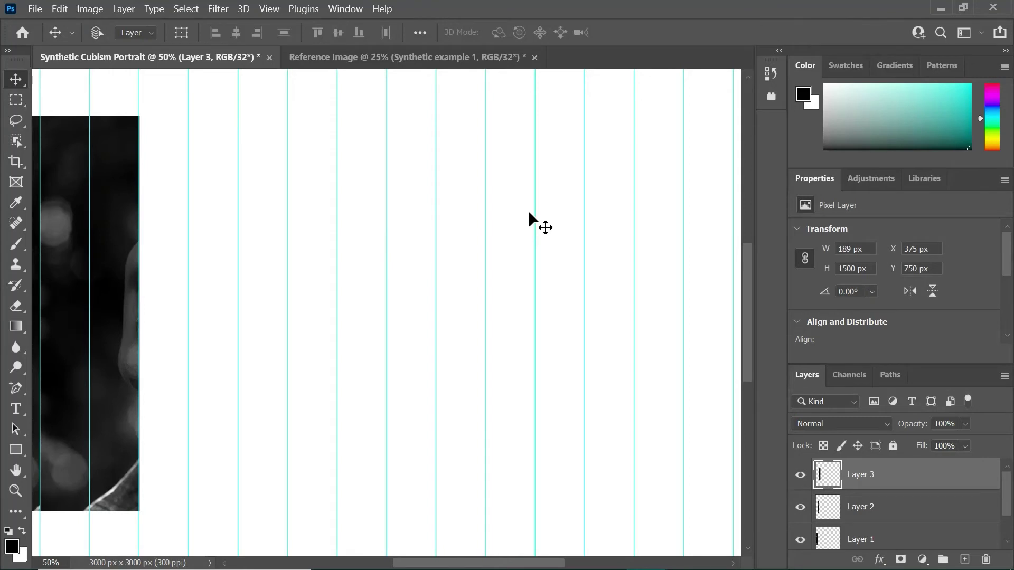
key("ctrl+minus")
key("ctrl+minus")
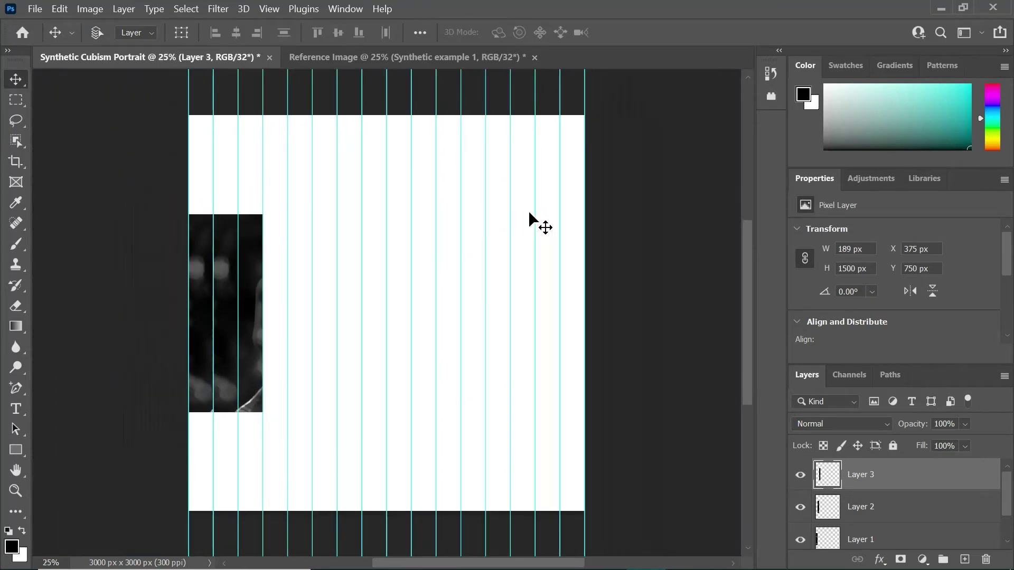
key("ctrl+plus")
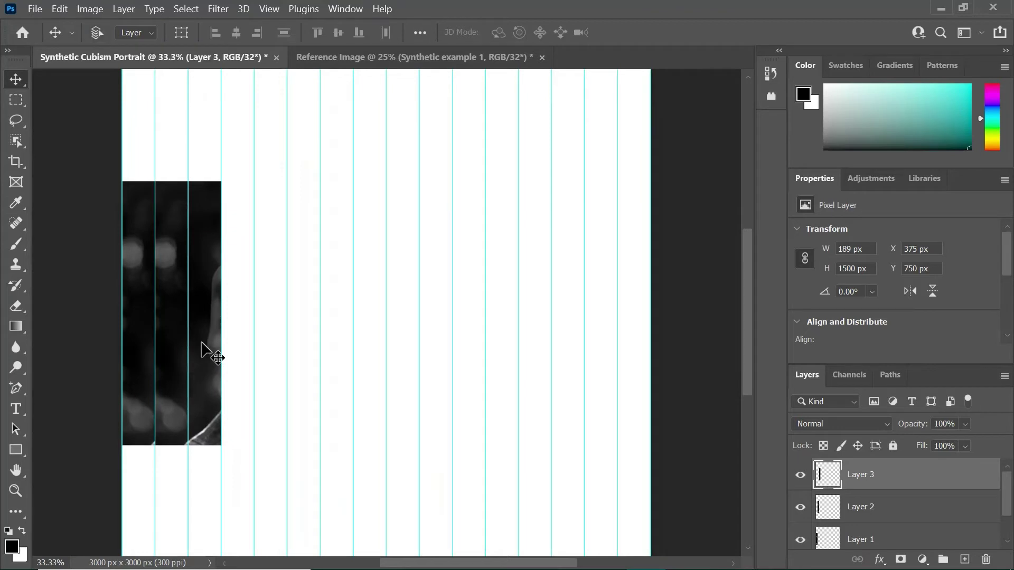
Step: Place another pasted strip beside the band, then copy the next reference column in as a new strip
key("ctrl+v")
left_click_drag(381, 288, 233, 294)
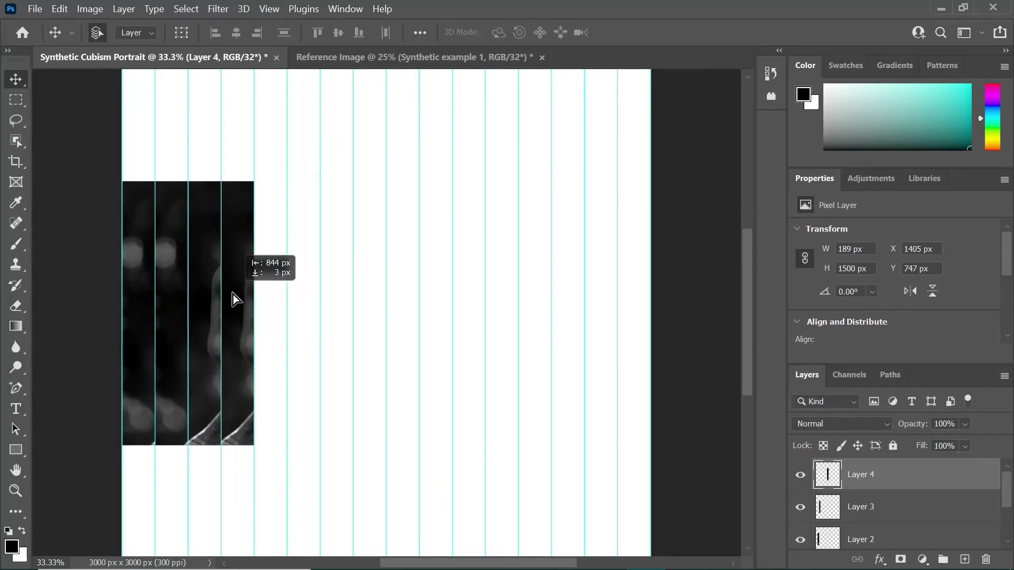
left_click(432, 56)
key("m")
left_click_drag(288, 95, 337, 533)
key("ctrl+c")
left_click(165, 57)
key("ctrl+v")
left_click_drag(390, 200, 270, 222)
key("ctrl+t")
key("Return")
Step: Put the Layer 6 strip beside Layer 5 and paste the next reference column beside Layer 6
key("ctrl+v")
left_click_drag(407, 276, 319, 263)
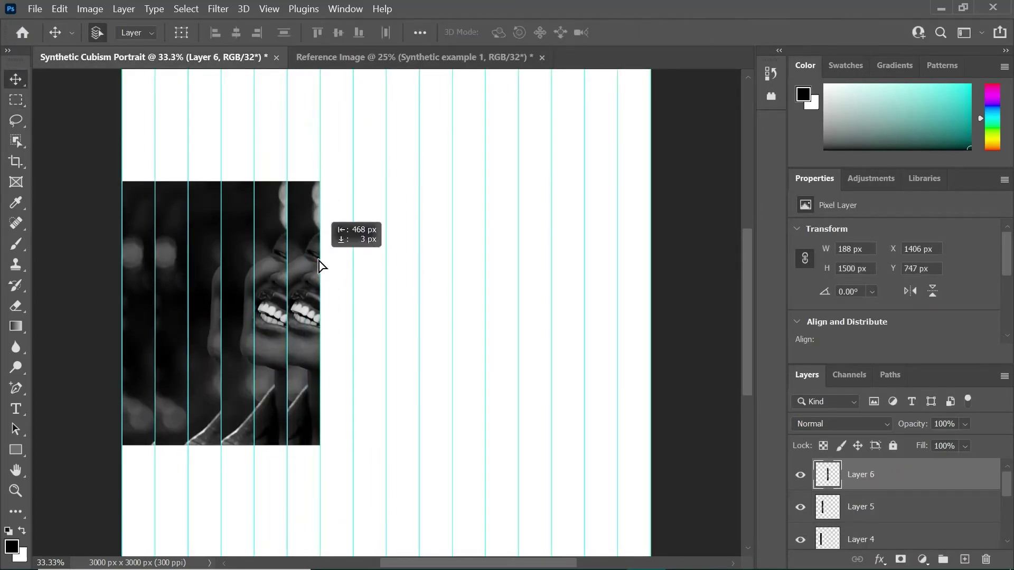
left_click(317, 57)
key("m")
left_click_drag(338, 101, 388, 520)
key("v")
key("ctrl+Tab")
key("ctrl+v")
left_click_drag(399, 158, 366, 157)
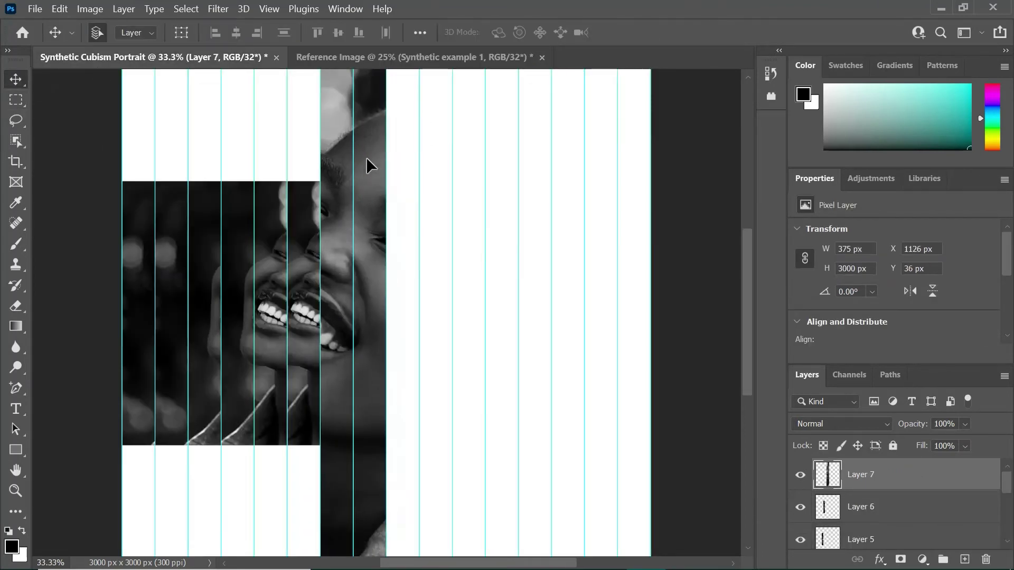
Step: Scale the new strip to half size, lengthen its bottom slightly, and duplicate it one column right
key("ctrl+t")
left_click_drag(384, 319, 337, 337)
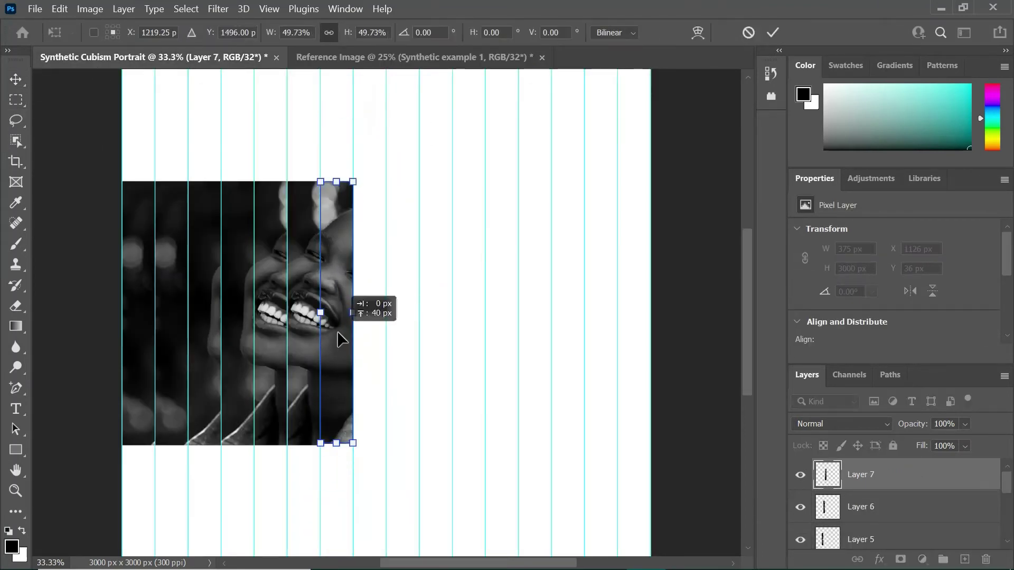
left_click(773, 32)
key("ctrl+t")
left_click_drag(335, 444, 335, 446)
key("Return")
left_click_drag(350, 268, 385, 261)
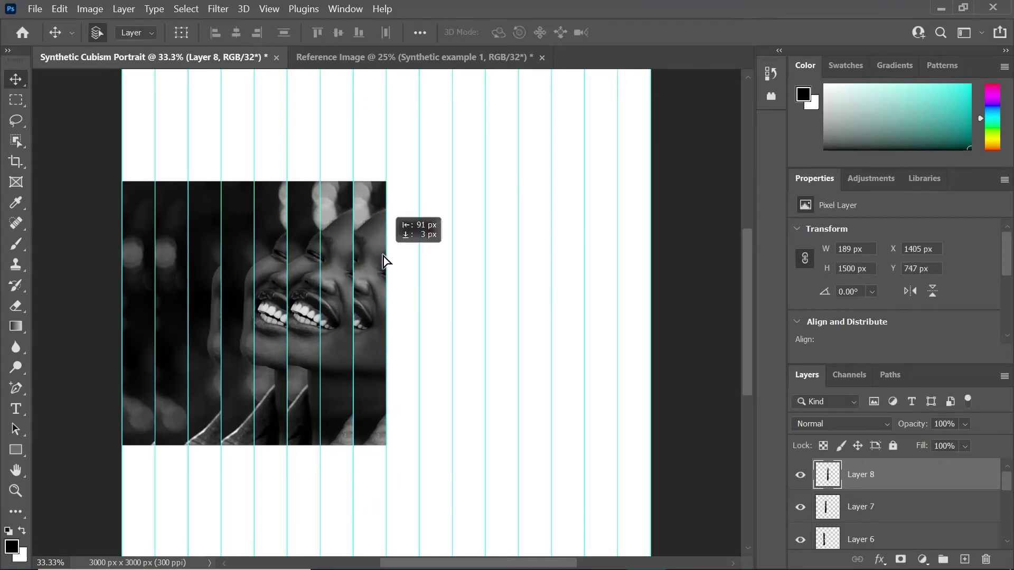
Step: Select the next reference column and slightly adjust the Layer 8 strip's right edge
left_click(402, 58)
key("m")
left_click_drag(387, 97, 432, 524)
left_click(98, 57)
key("ctrl+t")
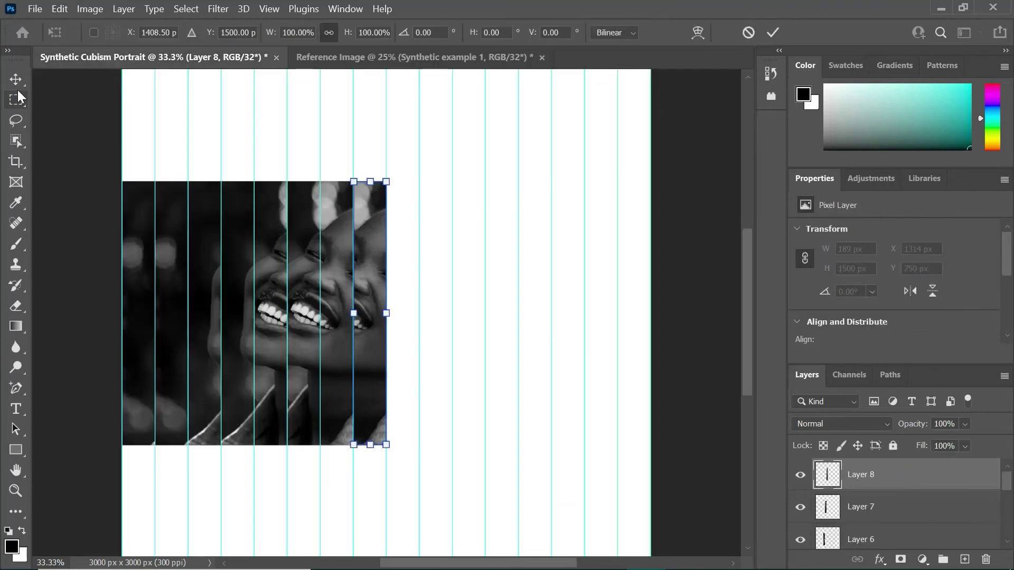
mouse_move(386, 235)
left_mouse_down()
mouse_move(419, 235)
mouse_move(386, 238)
left_mouse_up()
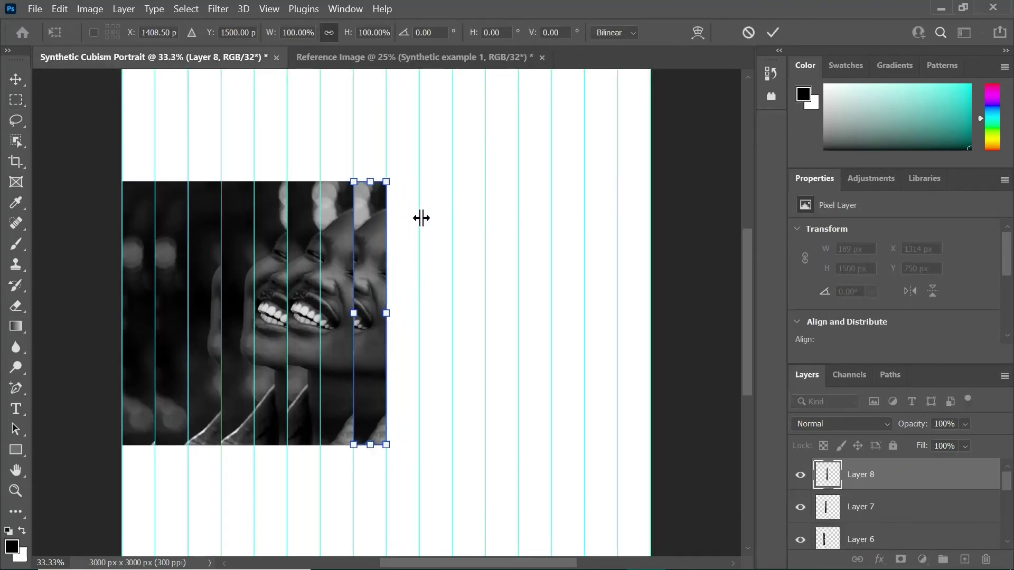
key("Return")
left_click(403, 57)
Step: Paste the next reference strip, squeeze it to half width, and duplicate it one column right
left_click_drag(387, 106, 438, 513)
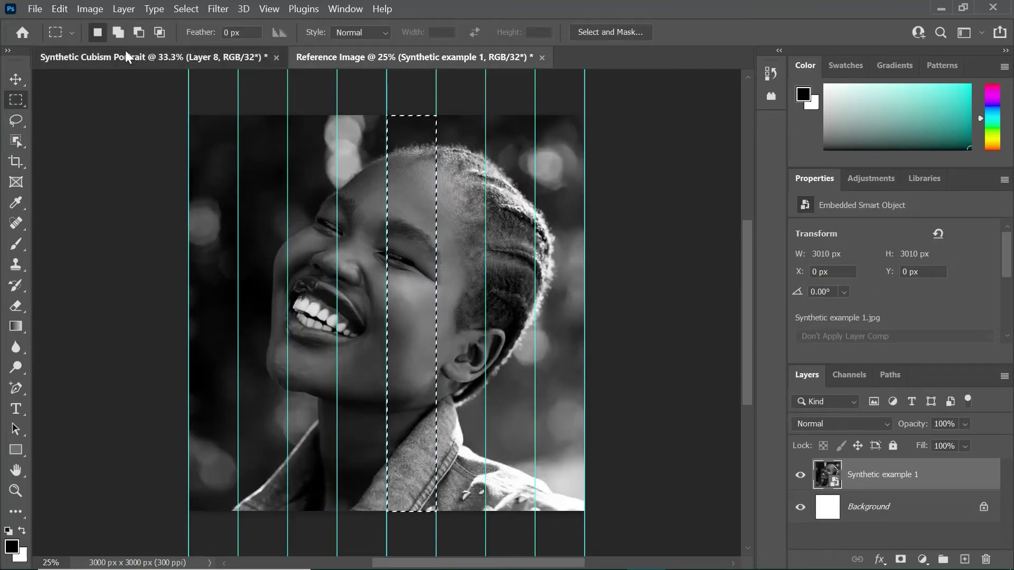
left_click(127, 57)
key("ctrl+v")
key("ctrl+t")
left_click_drag(452, 313, 416, 315)
key("Return")
key("ctrl+j")
left_click_drag(406, 251, 438, 251)
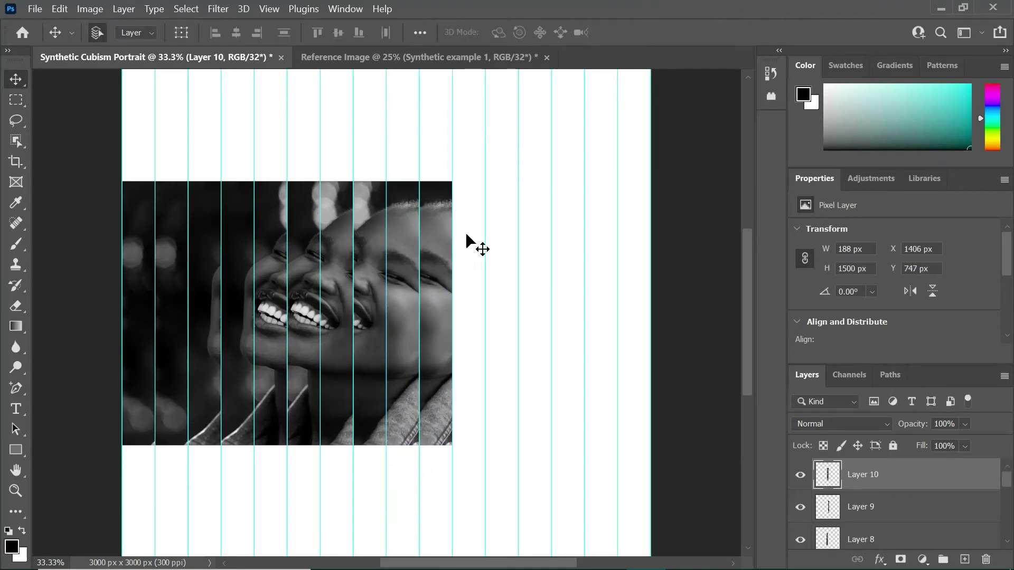
Step: Add the following reference strip at half width in the next empty column, plus a copy beside it
left_click(362, 56)
key("m")
left_click_drag(436, 95, 486, 523)
key("ctrl+c")
left_click(156, 57)
key("ctrl+v")
key("ctrl+t")
left_click_drag(408, 214, 506, 214)
left_click_drag(519, 275, 493, 316)
left_click(772, 32)
key("ctrl+j")
left_click_drag(399, 237, 511, 246)
Step: Add another half-width strip in the next empty column with a duplicate placed beside it
key("ctrl+Tab")
key("m")
left_click_drag(486, 115, 534, 511)
key("ctrl+c")
left_click(159, 54)
key("ctrl+v")
left_click(15, 79)
left_click_drag(372, 111, 554, 462)
key("ctrl+t")
key("Return")
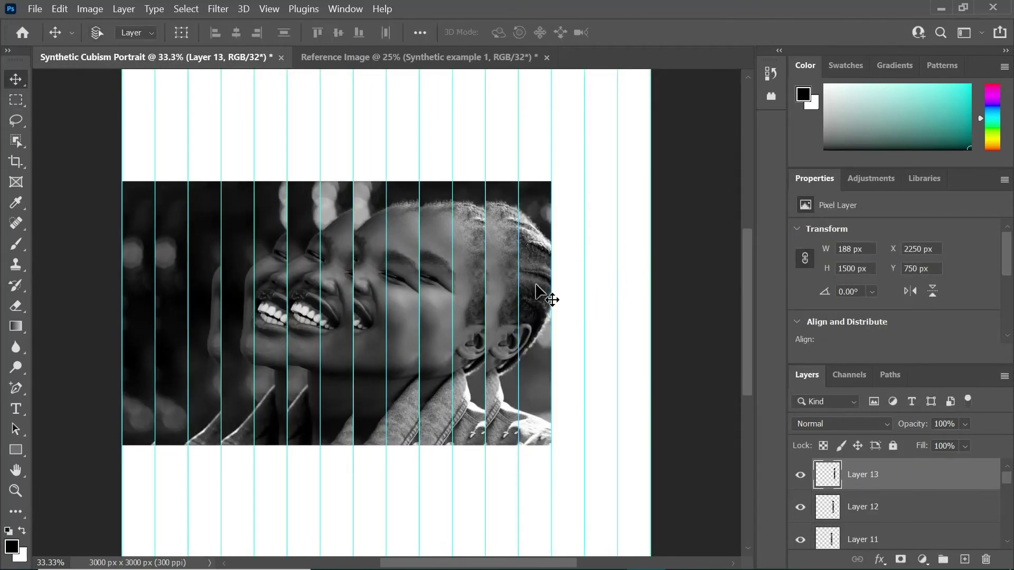
key("ctrl+v")
left_click_drag(382, 291, 564, 293)
Step: Copy the last strip of the reference portrait into Synthetic Cubism Portrait
left_click(340, 54)
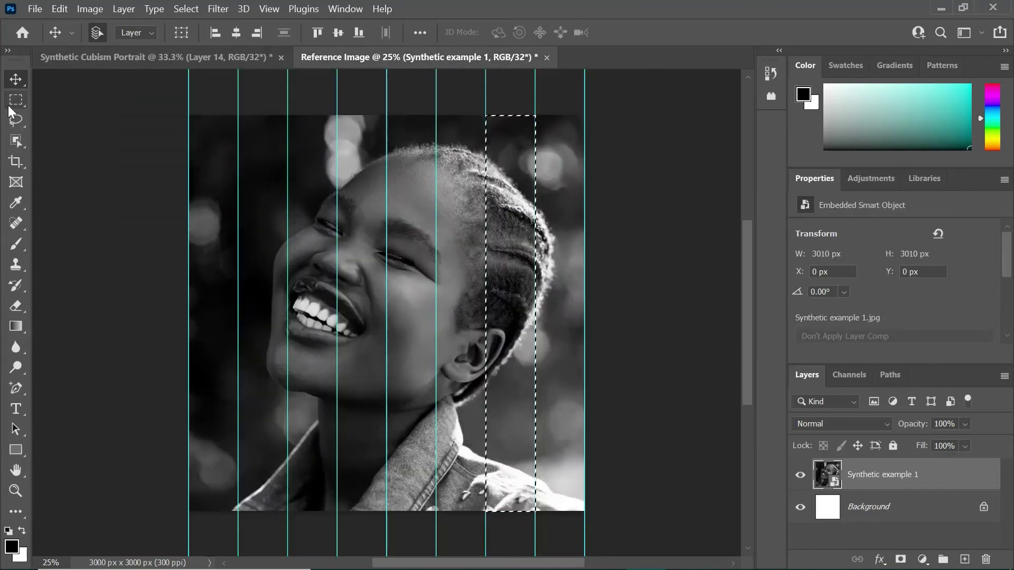
left_click(15, 100)
left_click_drag(534, 348, 607, 452)
key("ctrl+c")
left_click(159, 57)
key("ctrl+v")
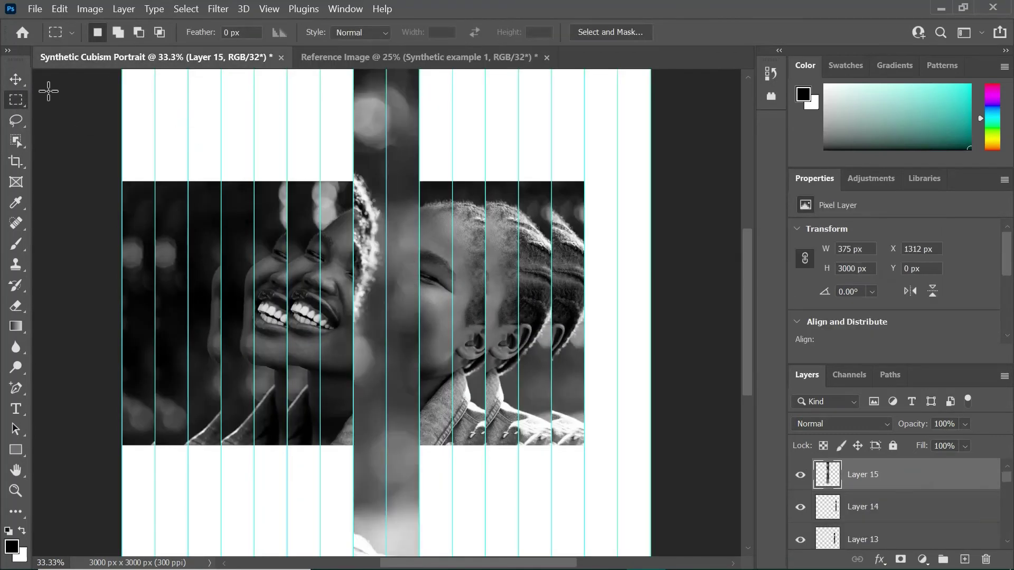
Step: Shrink the last strip to half width and fill the rightmost column with its copy
key("v")
left_click_drag(394, 197, 611, 199)
key("ctrl+t")
left_click_drag(651, 312, 616, 315)
key("Return")
key("ctrl+c")
key("ctrl+v")
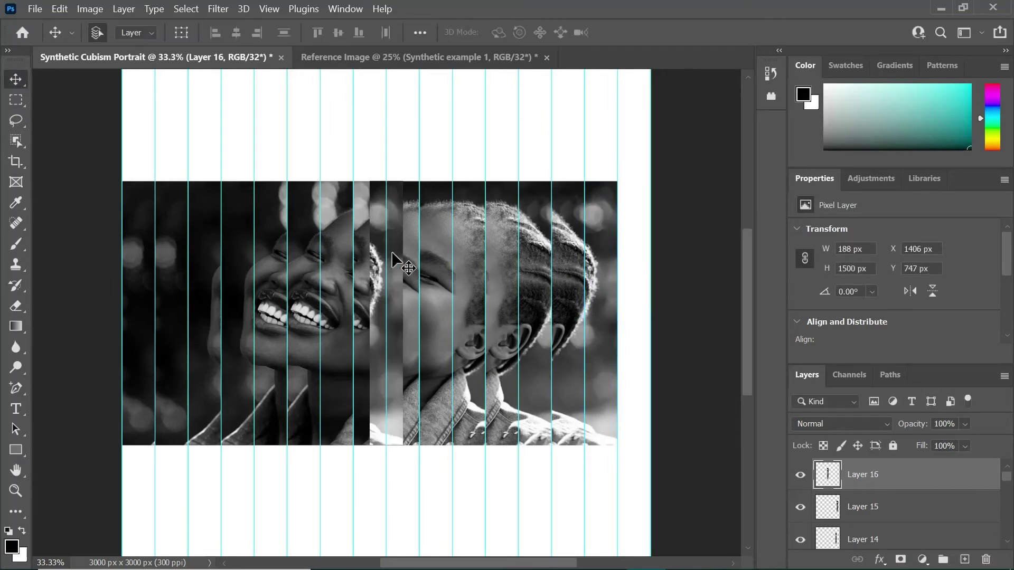
left_click_drag(392, 253, 645, 248)
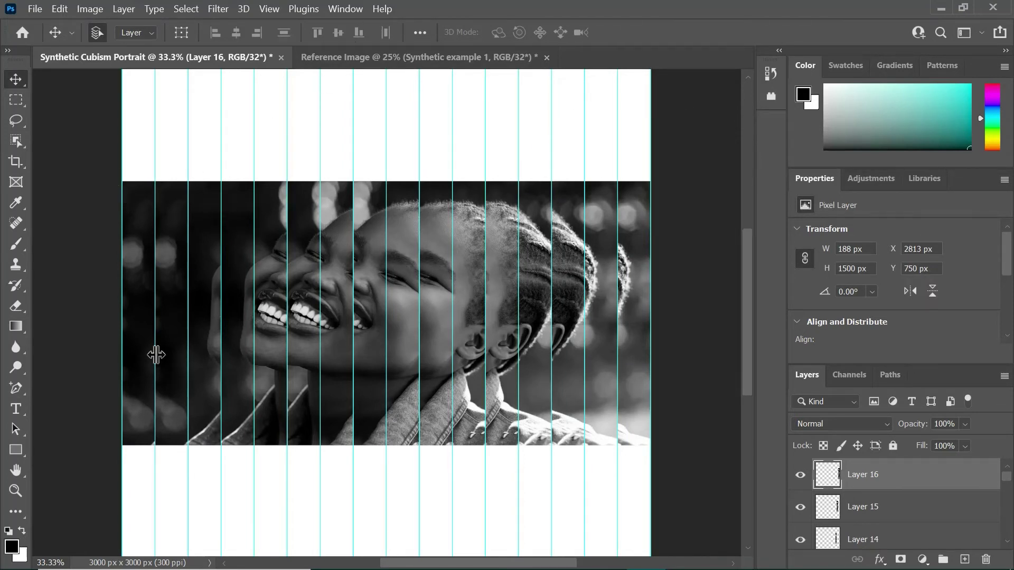
Step: Clear all cyan guides from the Synthetic Cubism Portrait canvas
left_click(419, 57)
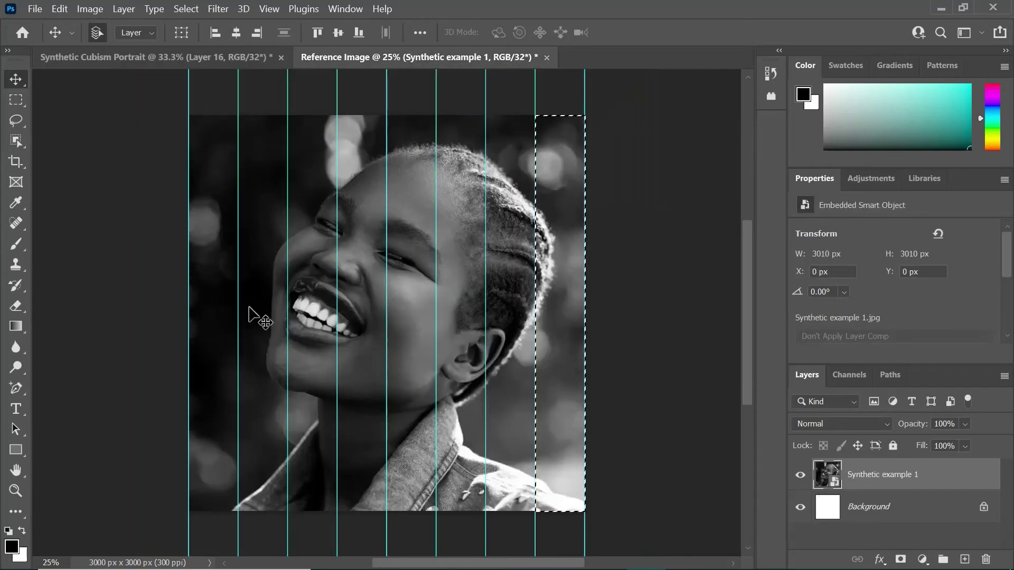
left_click(188, 58)
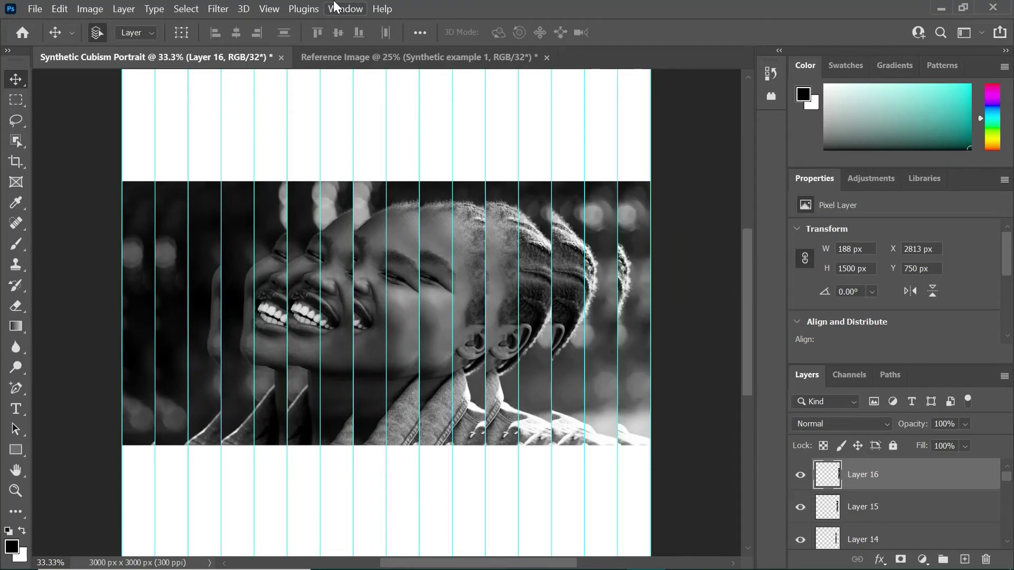
left_click(275, 11)
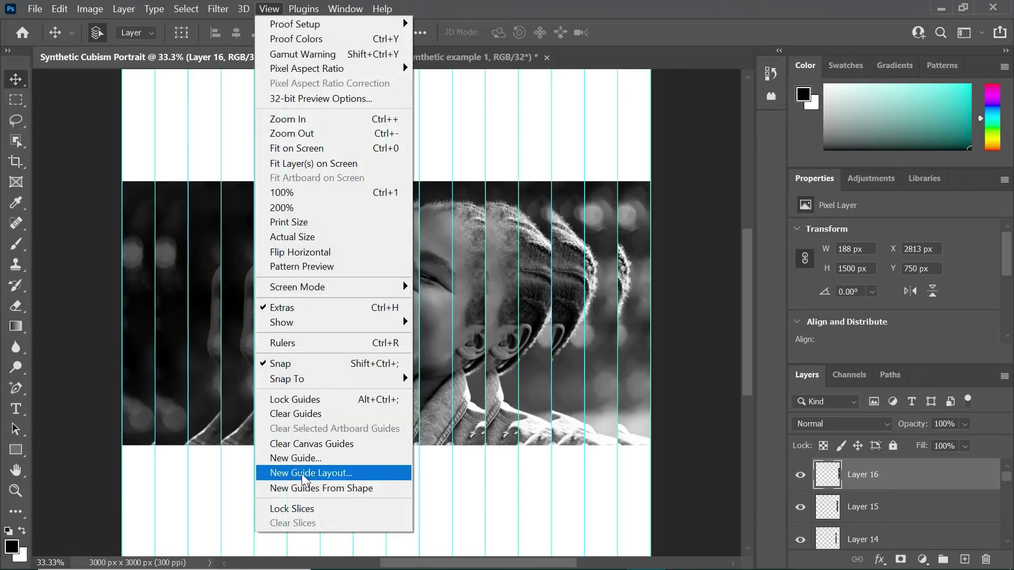
left_click(295, 445)
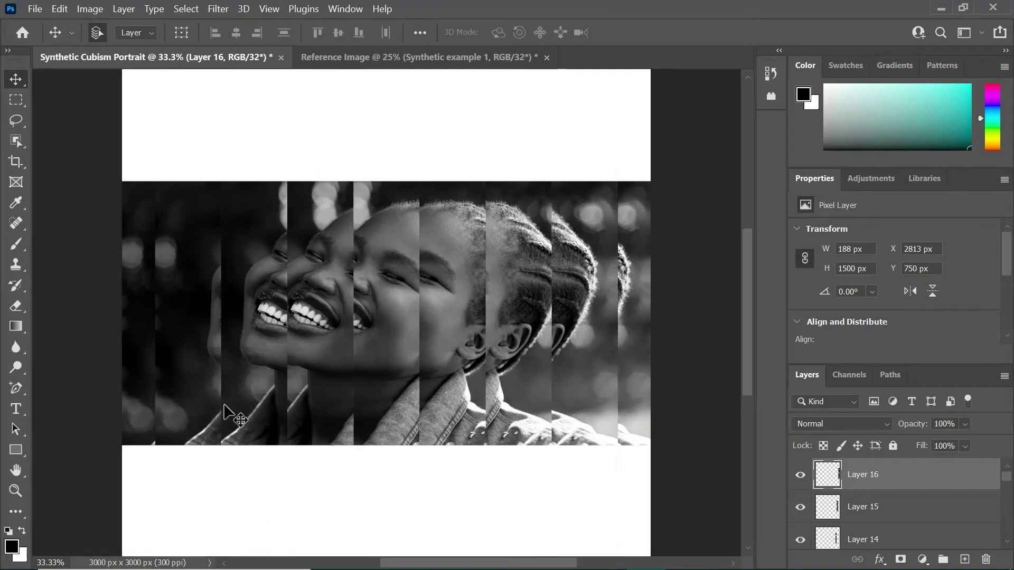
Step: Nudge the Layer 3 strip with the arrow keys to X 375 px, Y 750 px
left_click(204, 285)
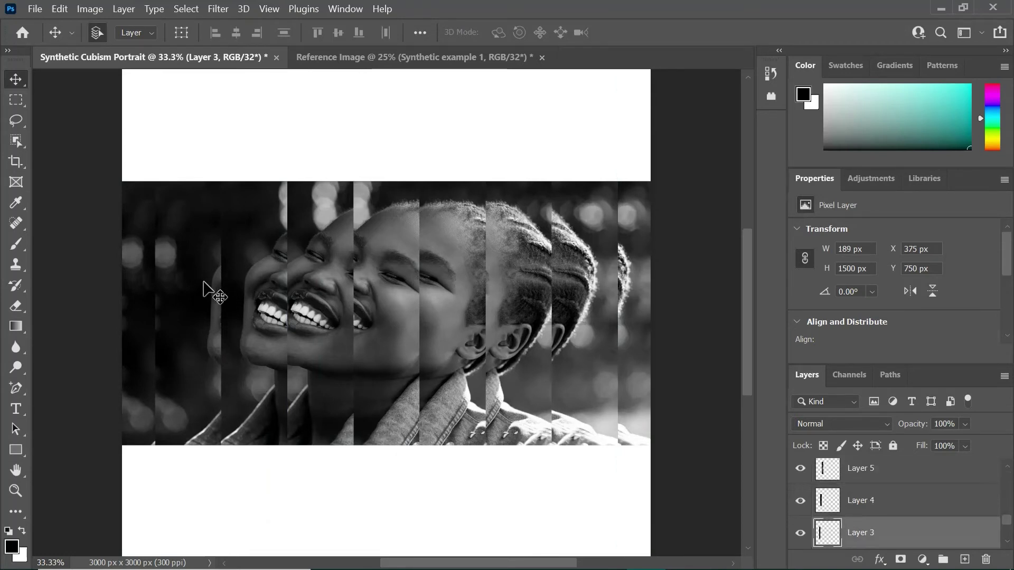
key("Right")
key("Right")
key("Right")
key("Right")
key("Right")
key("Right")
key("Right")
key("Right")
key("Right")
key("Right")
key("Right")
key("Right")
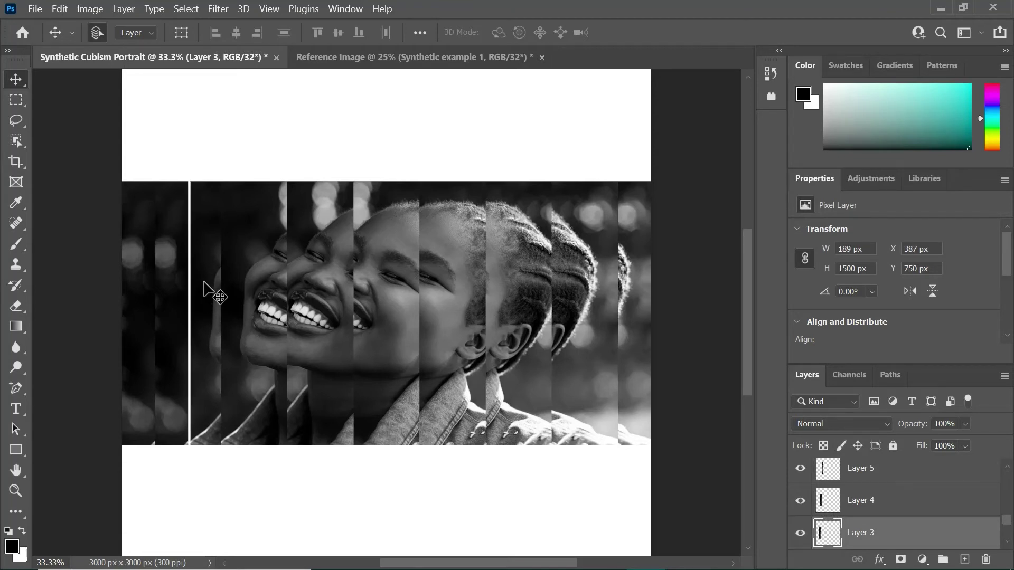
key("Up")
key("Up")
key("Up")
key("Up")
key("Up")
key("Up")
key("Up")
key("Up")
key("Up")
key("Up")
key("Up")
key("Up")
key("Up")
key("Up")
key("Up")
key("Up")
key("Up")
key("Up")
key("Up")
key("Up")
key("Left")
key("Left")
key("Left")
key("Left")
key("Left")
key("Left")
key("Left")
key("Left")
key("Left")
key("Left")
key("Left")
key("Left")
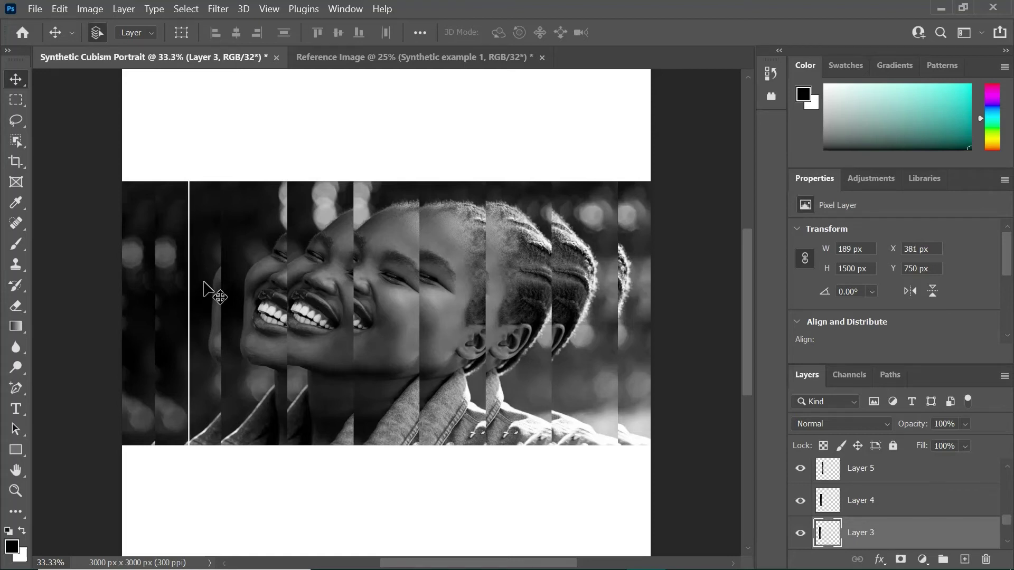
key("Right")
key("Right")
key("Right")
key("Right")
key("Right")
key("Right")
key("Right")
key("Right")
key("Right")
key("Right")
key("Right")
key("Right")
key("Left")
key("Left")
key("Left")
key("Left")
key("Left")
key("Left")
key("Left")
key("Left")
key("Left")
key("Left")
key("Left")
key("Left")
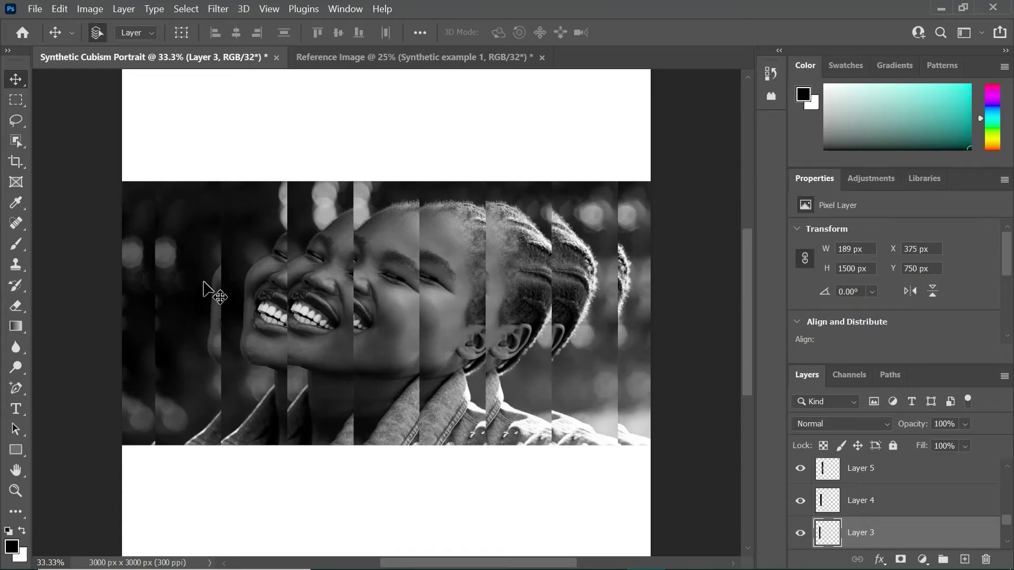
key("Right")
key("Right")
key("Right")
key("Right")
key("Right")
key("Right")
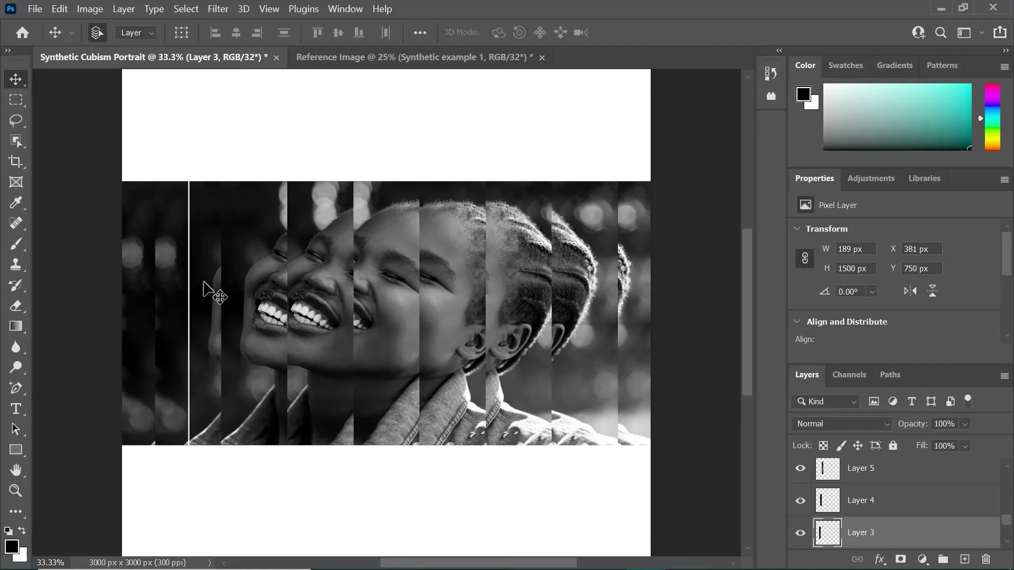
key("Up")
key("Up")
key("Up")
key("Up")
key("Up")
key("Up")
key("Up")
key("Up")
key("Up")
key("Left")
key("Left")
key("Left")
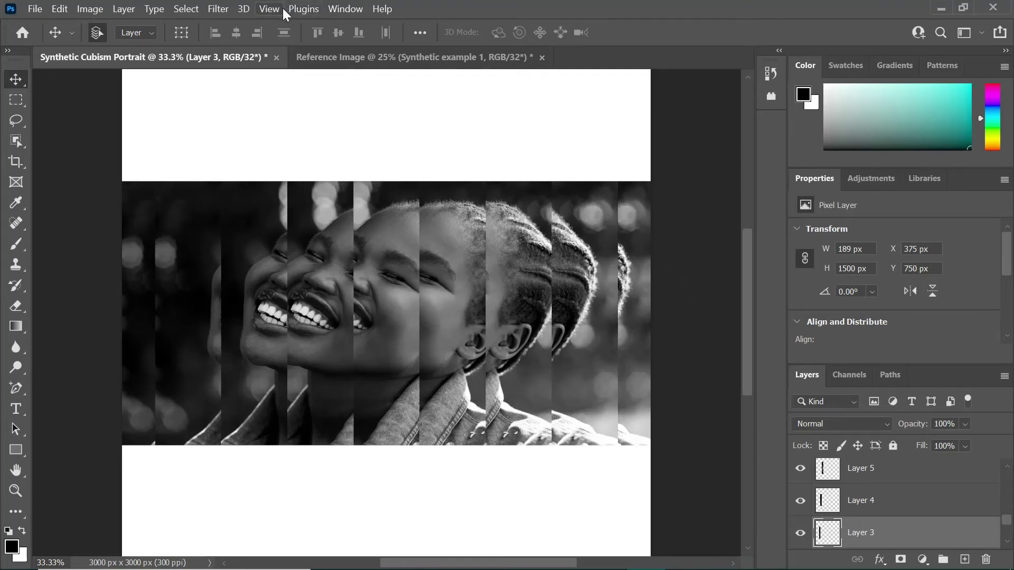
Step: Drag the band down slightly and add a 16-column, 16-row guide layout with no row gutter
left_click_drag(418, 162, 418, 174)
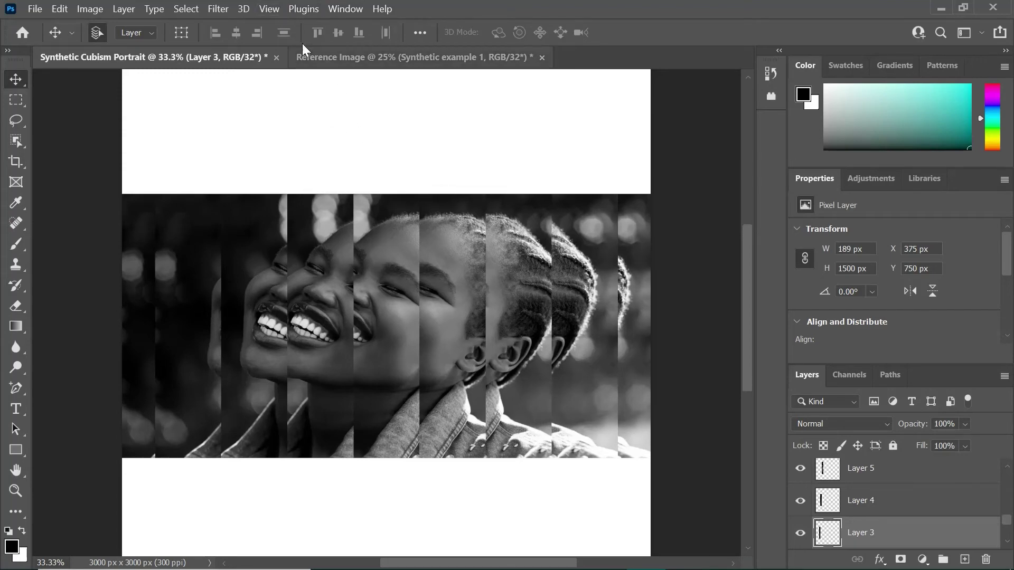
left_click(269, 10)
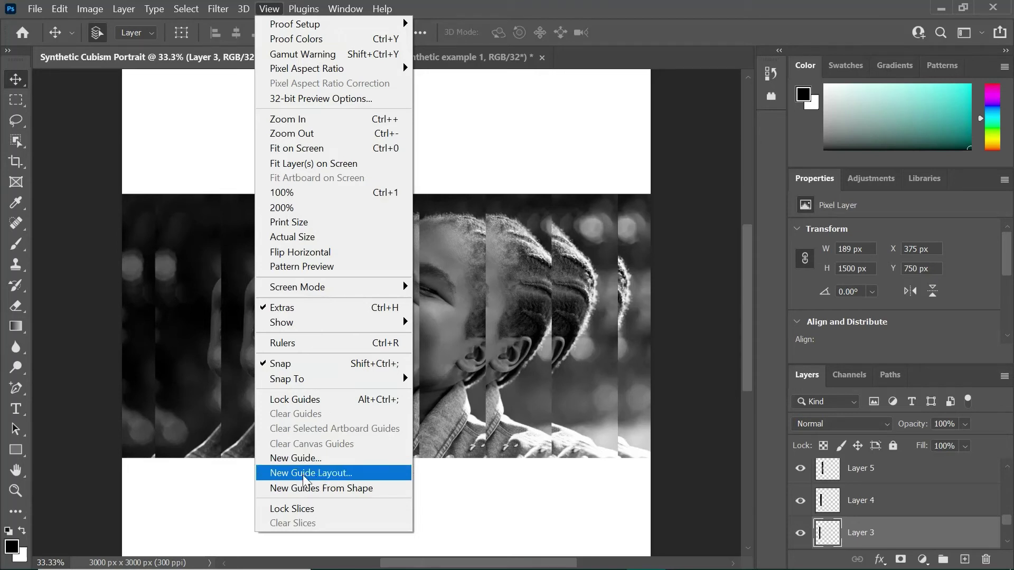
left_click(305, 473)
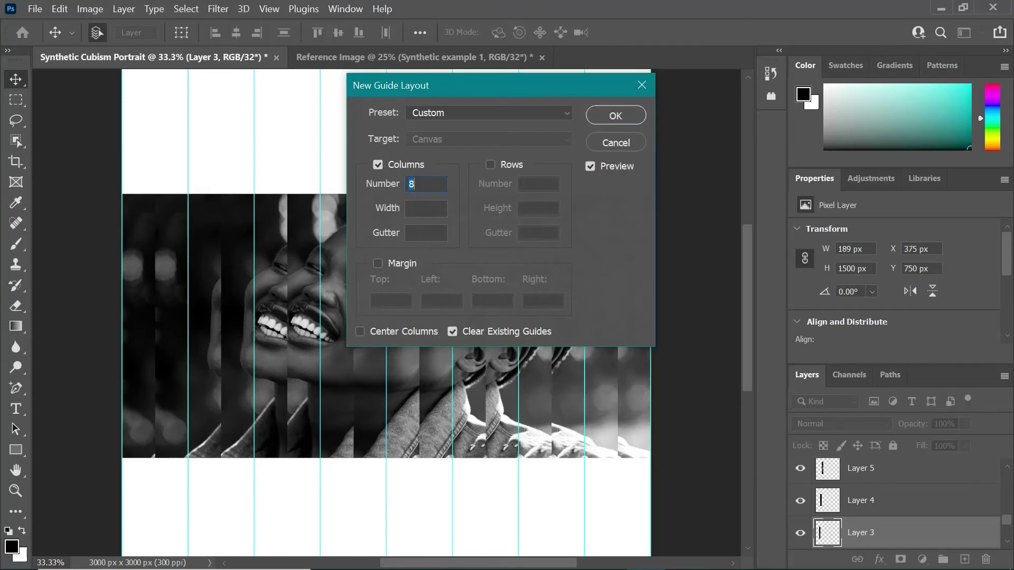
type("16")
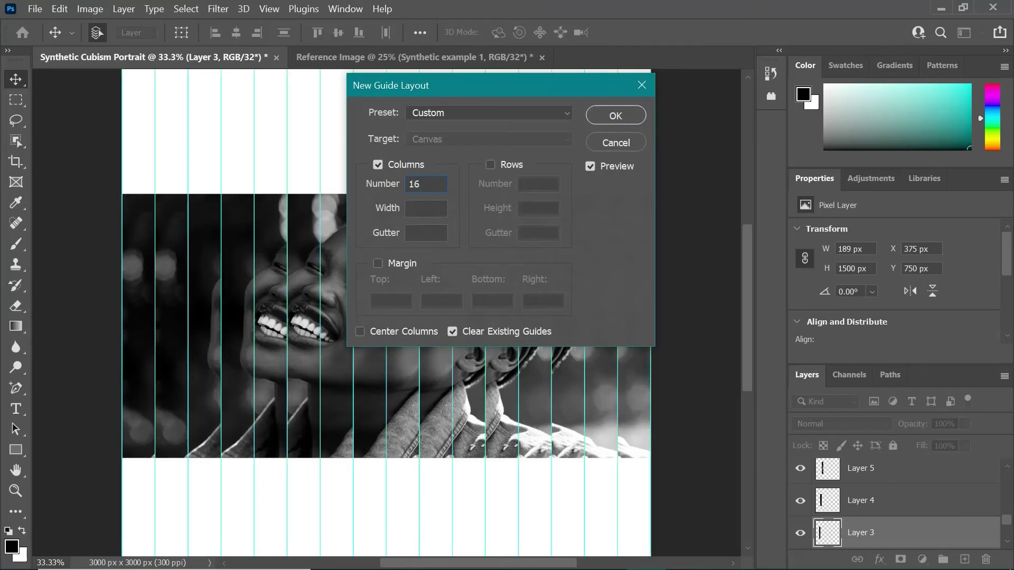
left_click(490, 165)
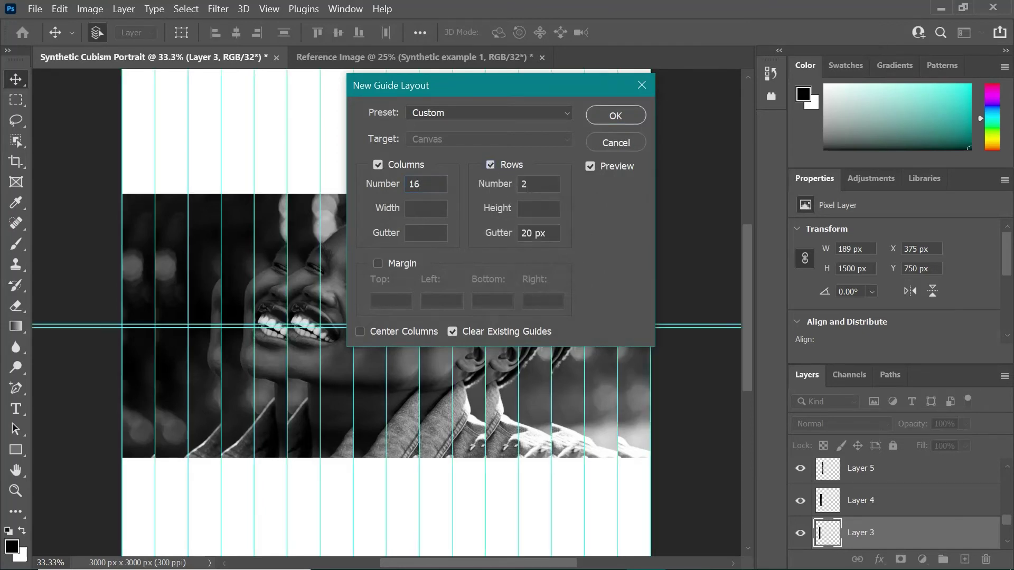
type("16")
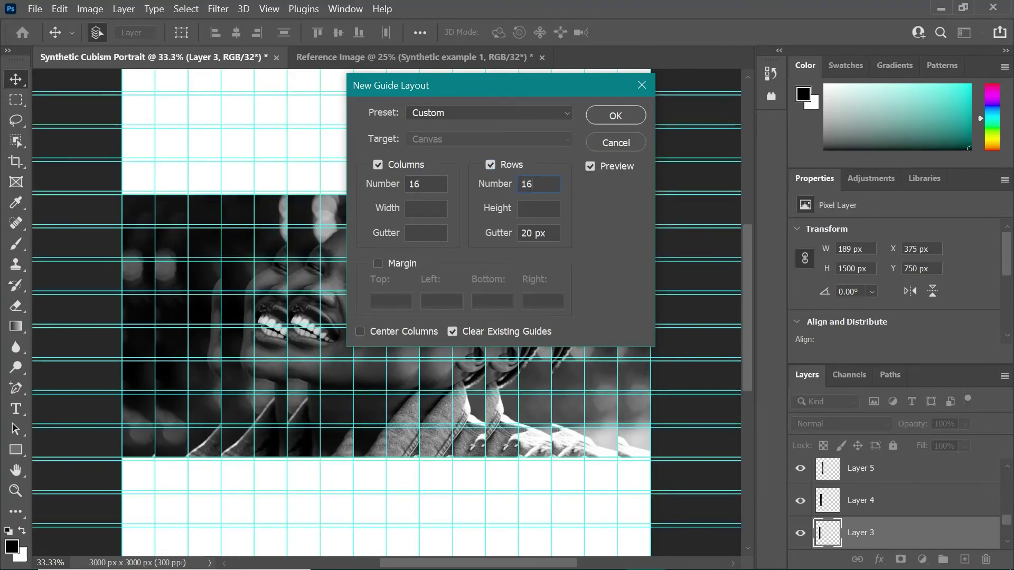
double_click(538, 233)
key("BackSpace")
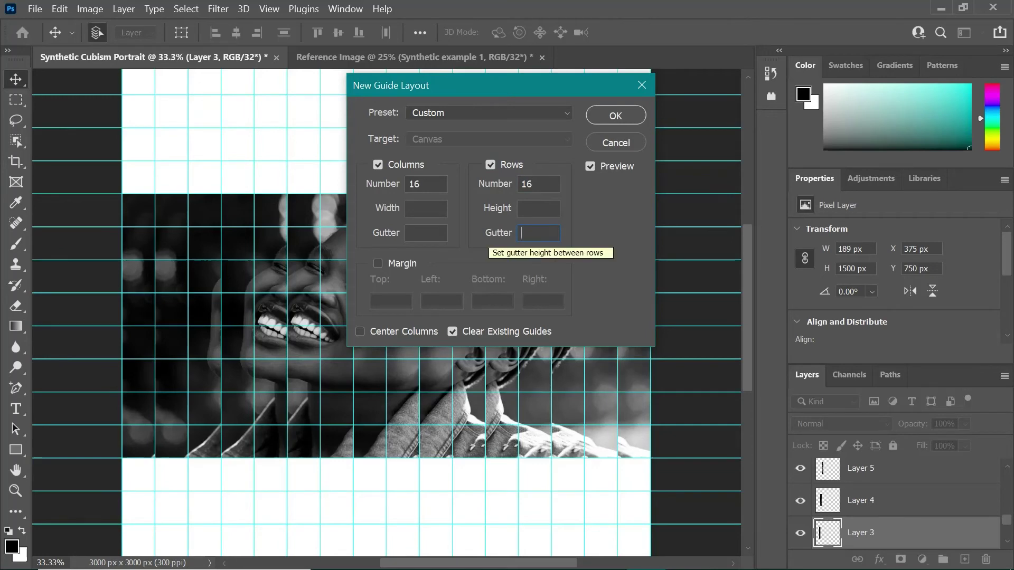
left_click(624, 114)
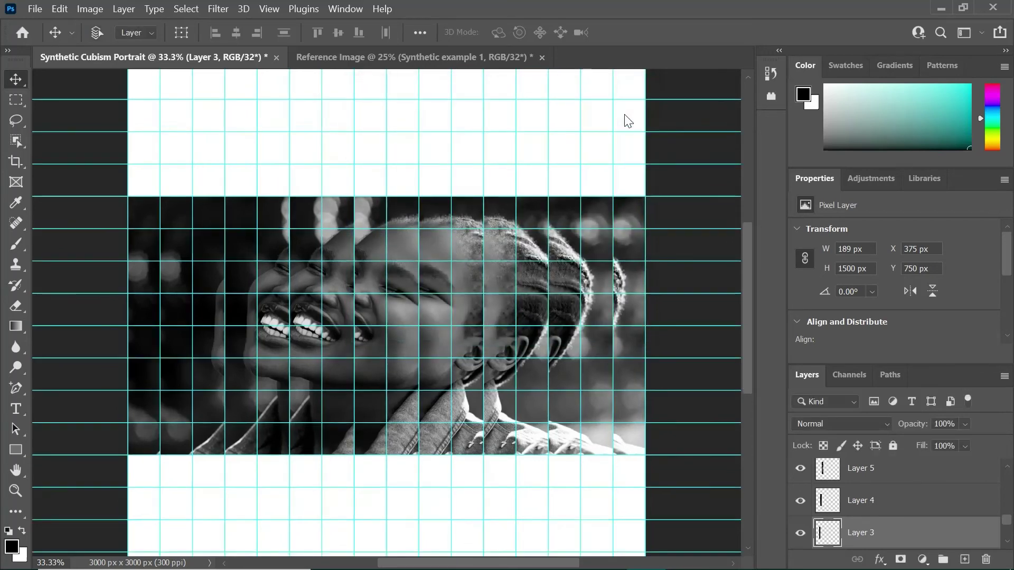
Step: Select a 3000 x 2438 px band and shift its strip slightly up and left
key("ctrl+minus")
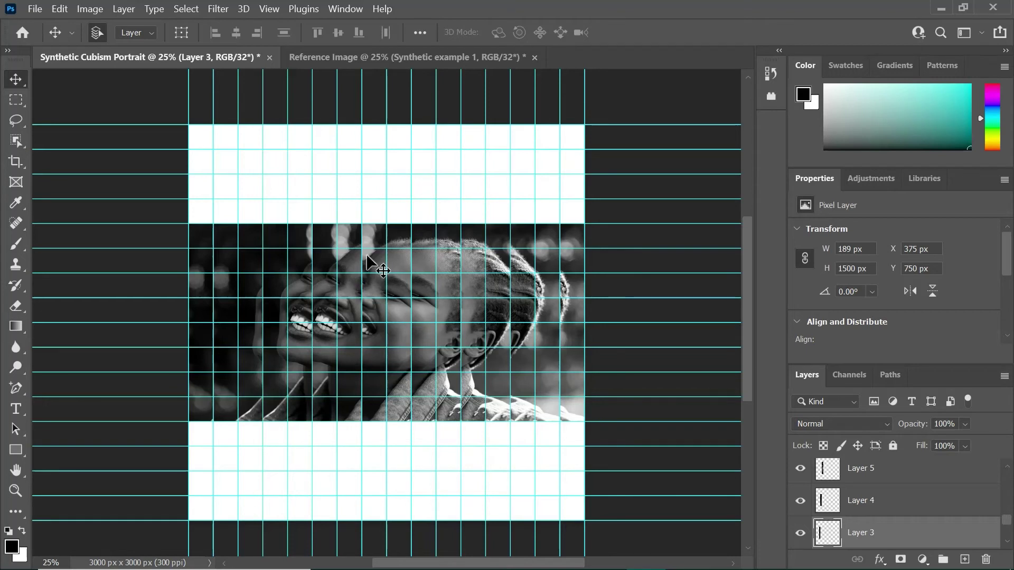
left_click(15, 101)
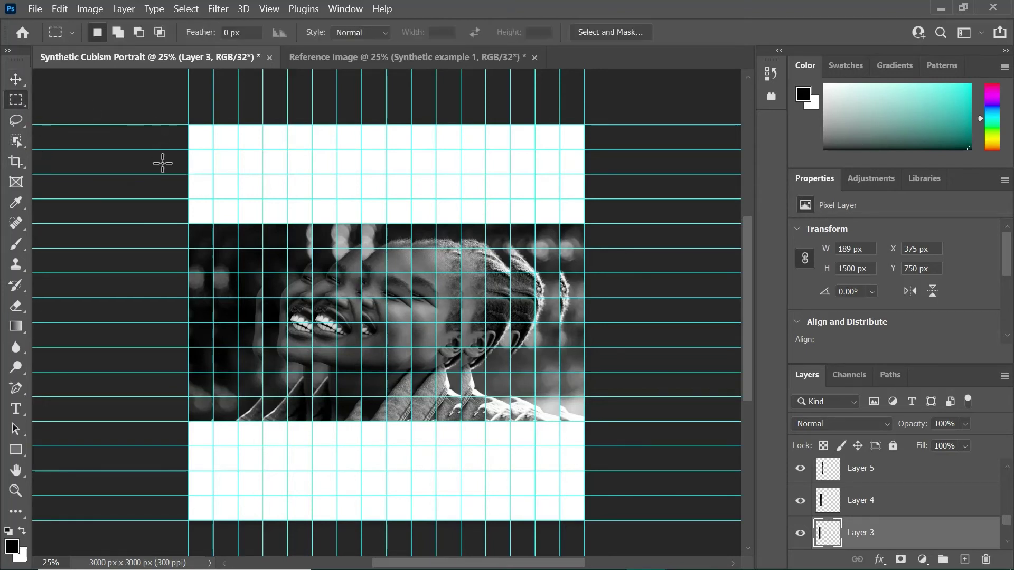
left_click_drag(188, 175, 613, 494)
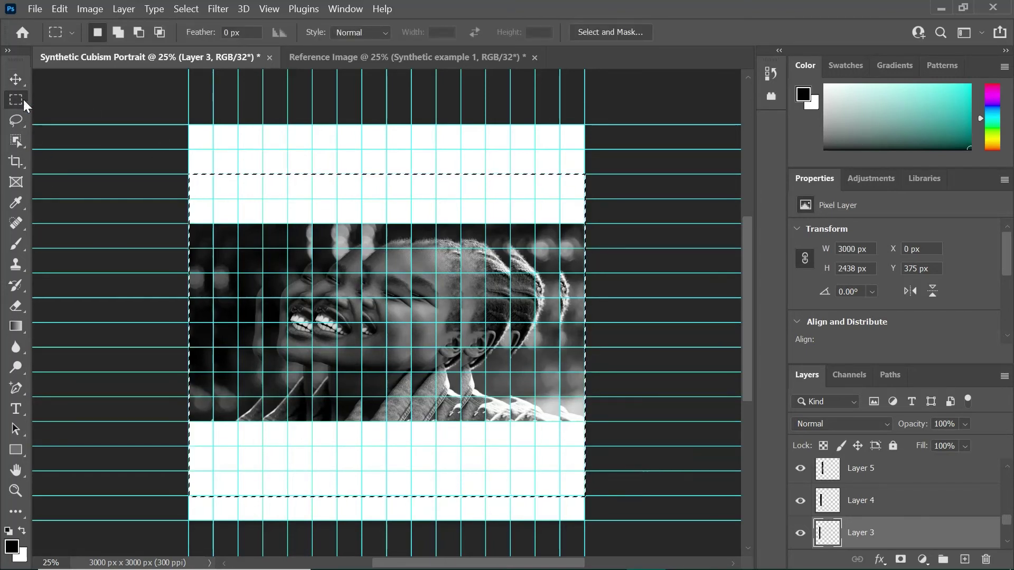
left_click(16, 79)
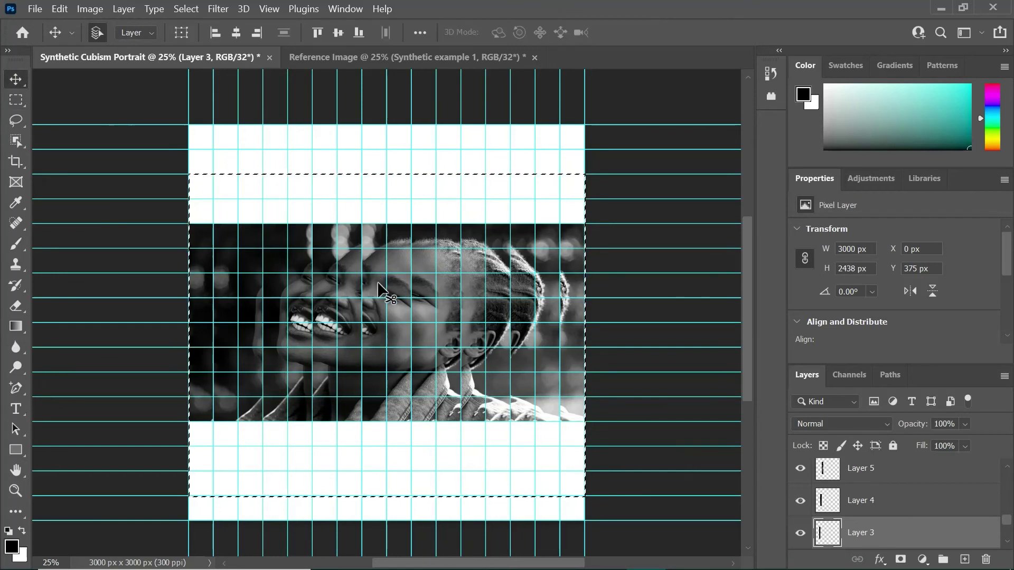
mouse_move(382, 285)
left_mouse_down()
mouse_move(401, 264)
mouse_move(360, 253)
mouse_move(376, 285)
left_mouse_up()
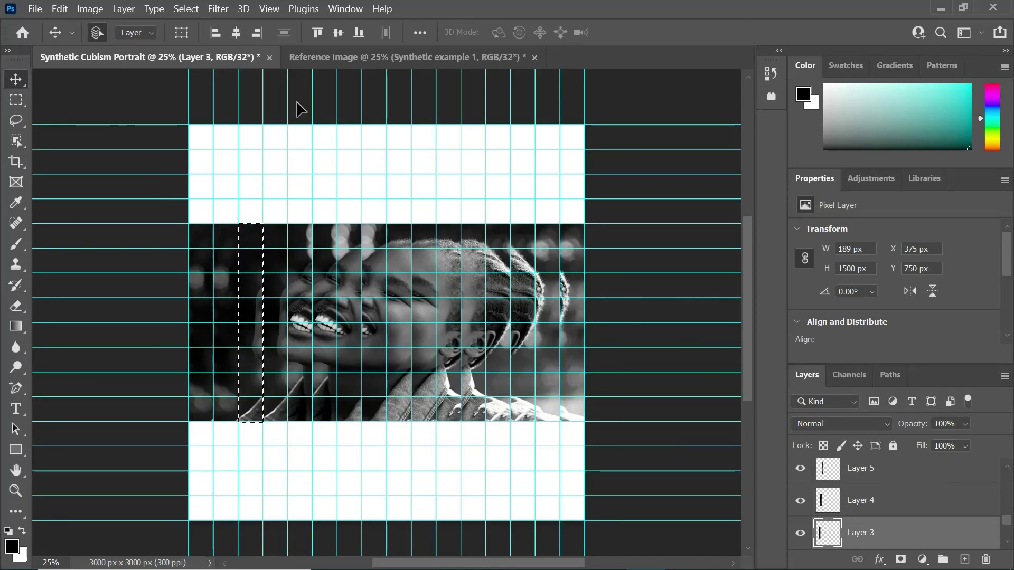
Step: Hide the white Background and merge all visible strip layers into Layer 1
scroll(887, 523, "down", 3)
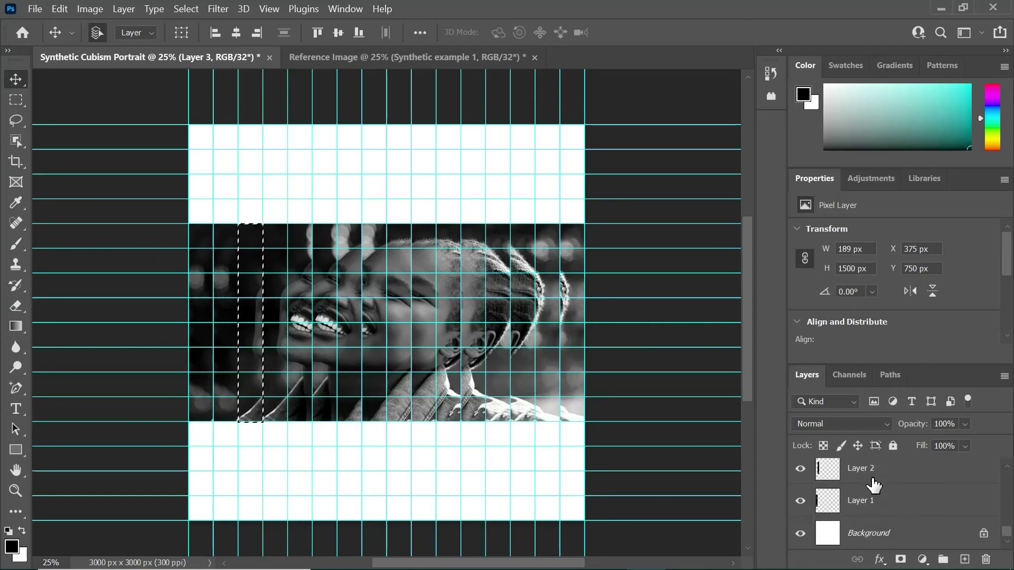
left_click(799, 533)
mouse_move(710, 567)
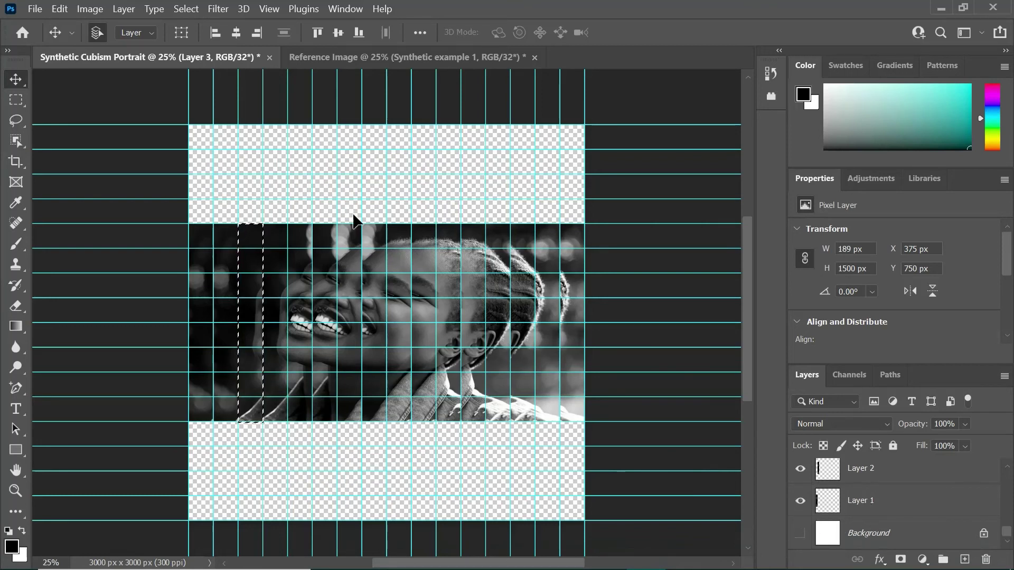
right_click(864, 507)
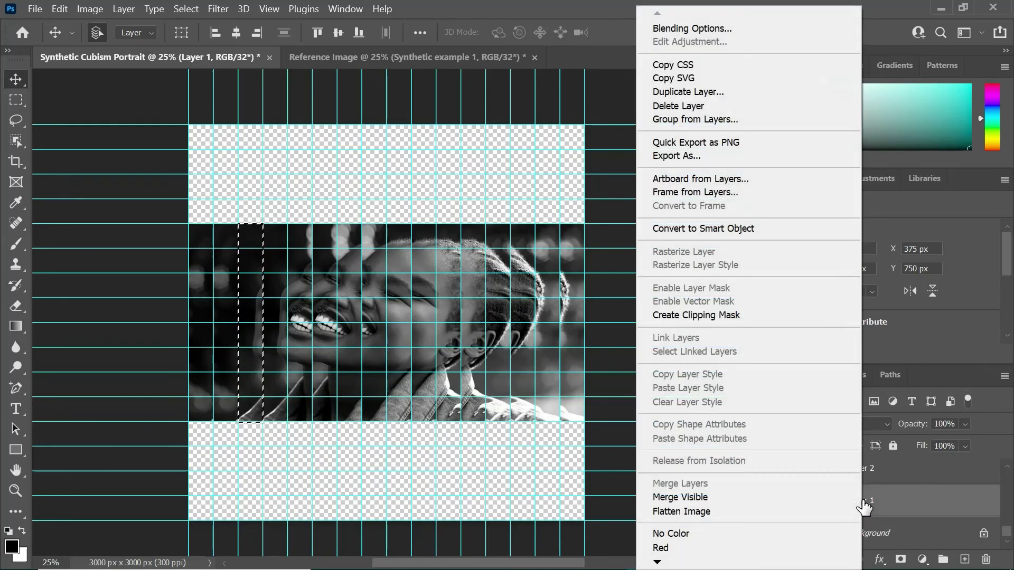
left_click(686, 496)
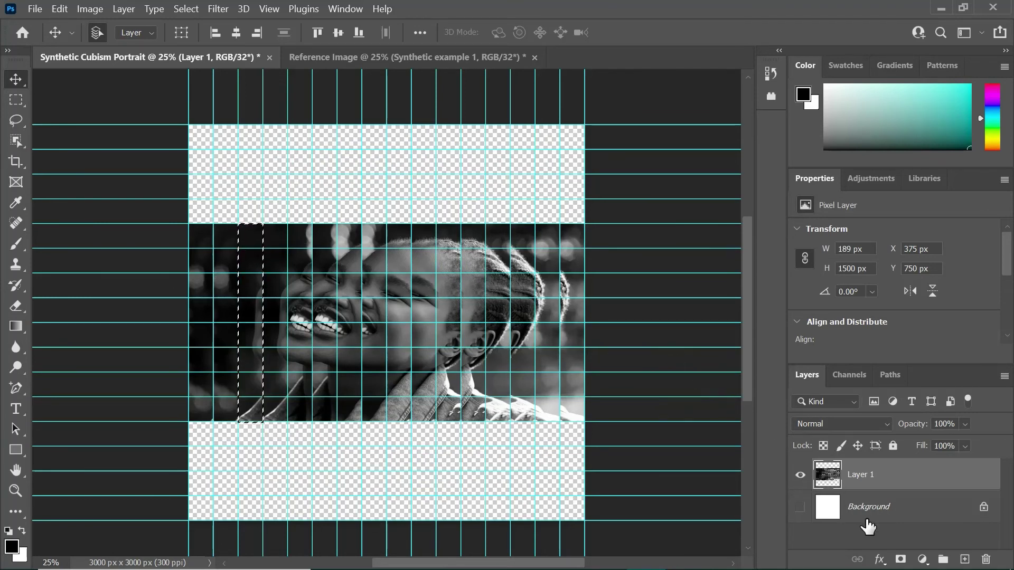
Step: Show the white background layer again and move the selected portrait band to the canvas centre
left_click(800, 508)
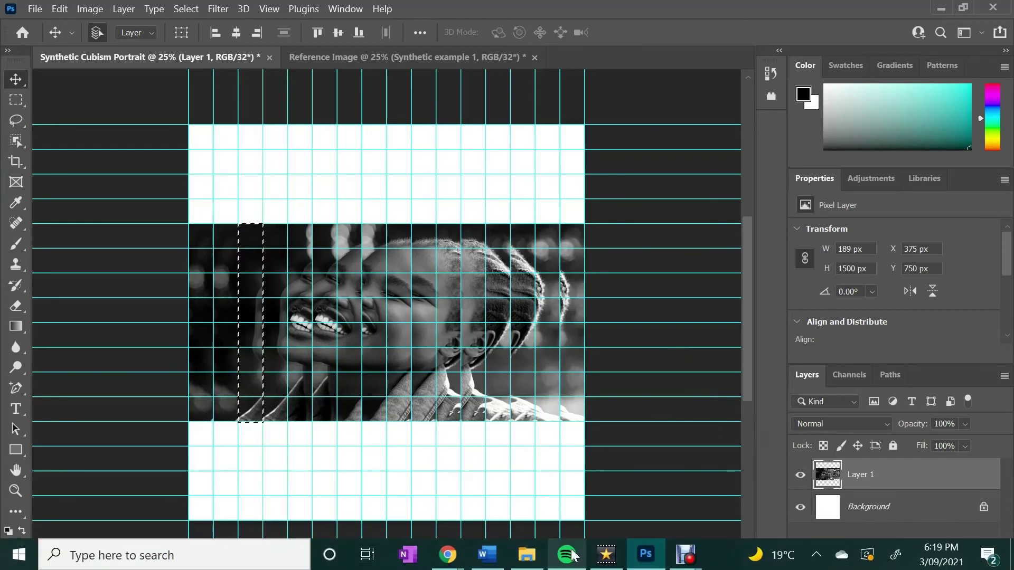
left_click(15, 99)
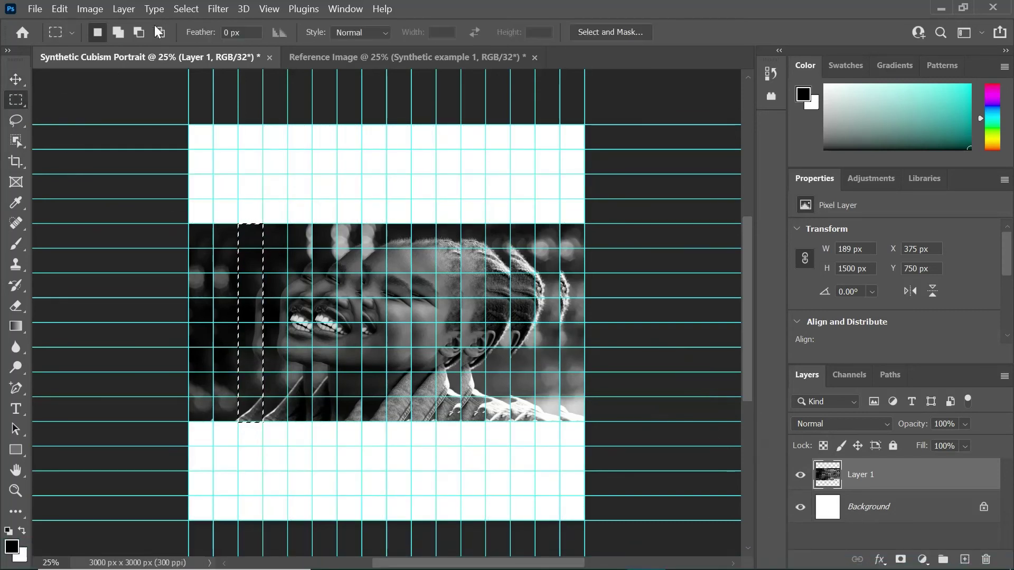
left_click_drag(177, 186, 719, 531)
left_click(16, 79)
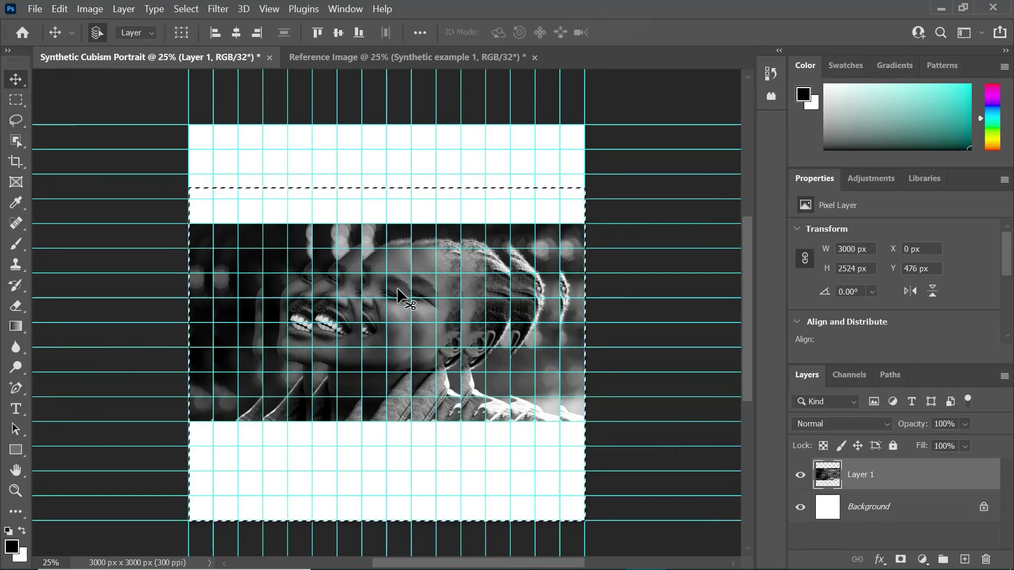
left_click_drag(395, 265, 391, 291)
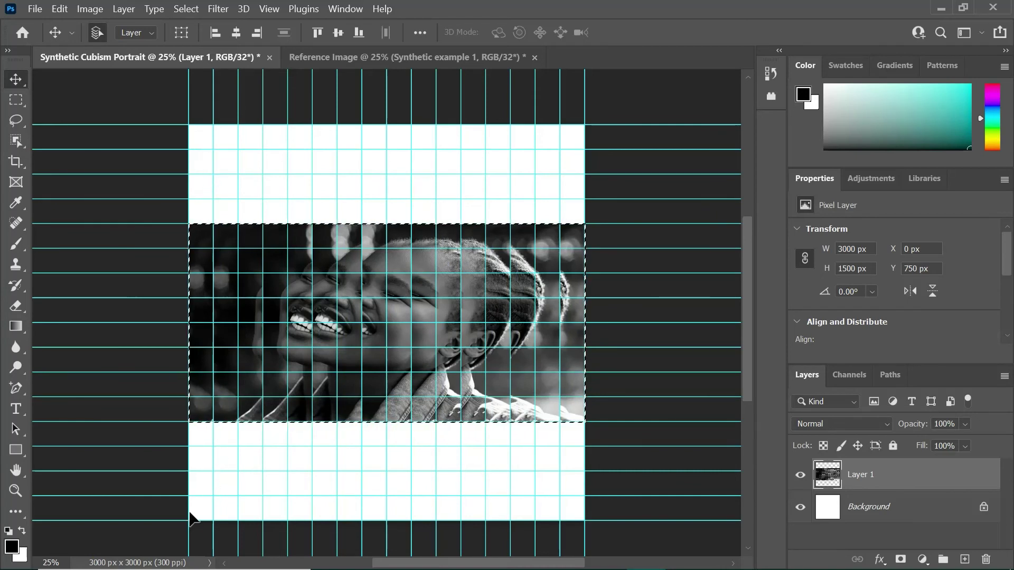
Step: Deselect the band and clear all canvas guides from the document
left_click(74, 137)
key("m")
key("ctrl+d")
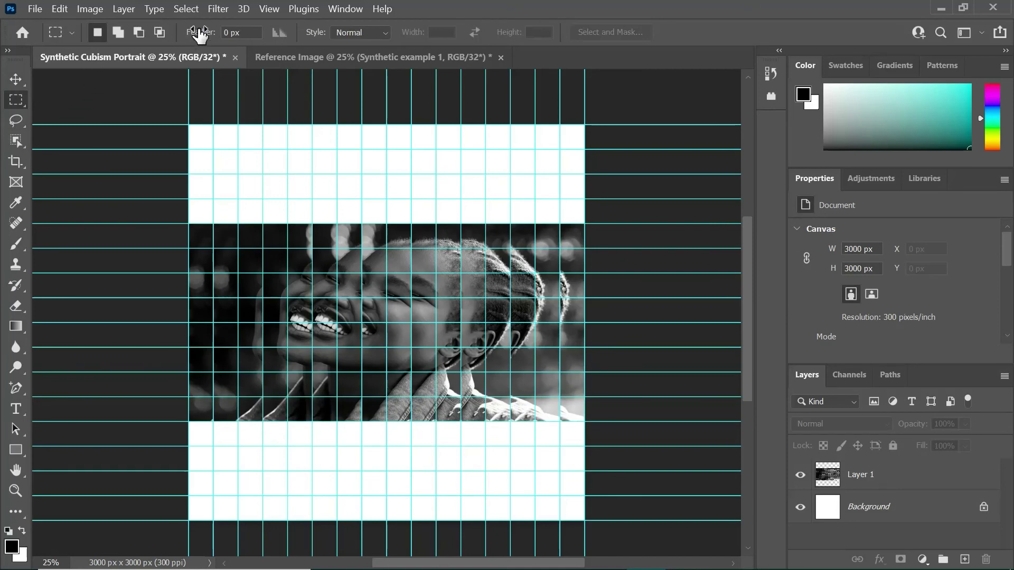
left_click(270, 10)
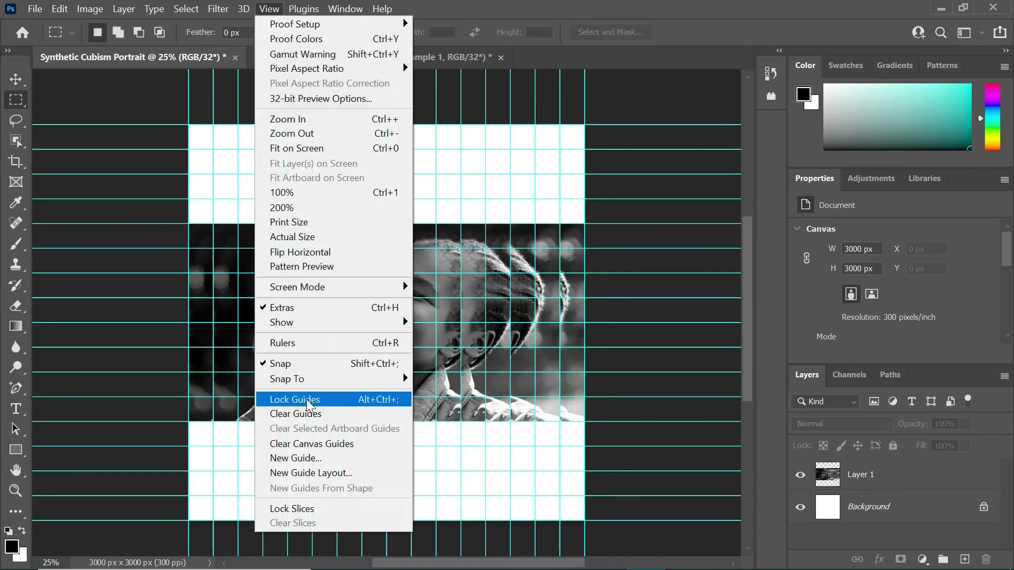
left_click(304, 444)
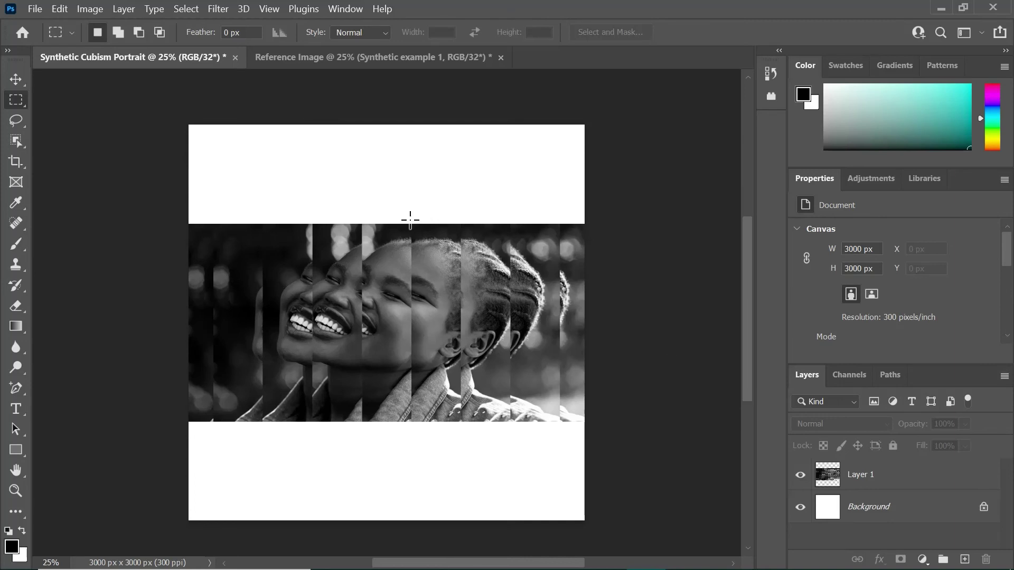
left_click(311, 64)
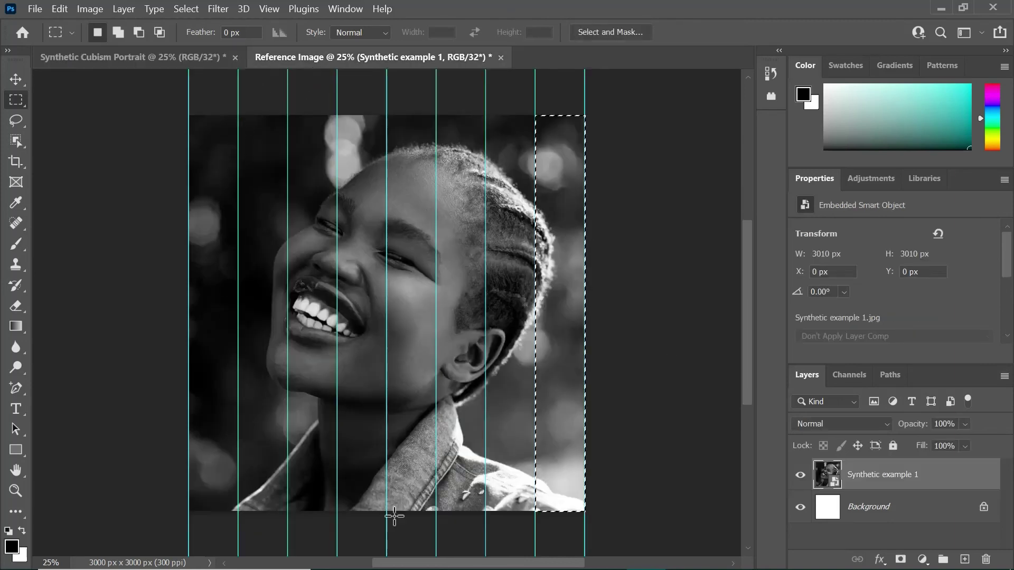
left_click(179, 59)
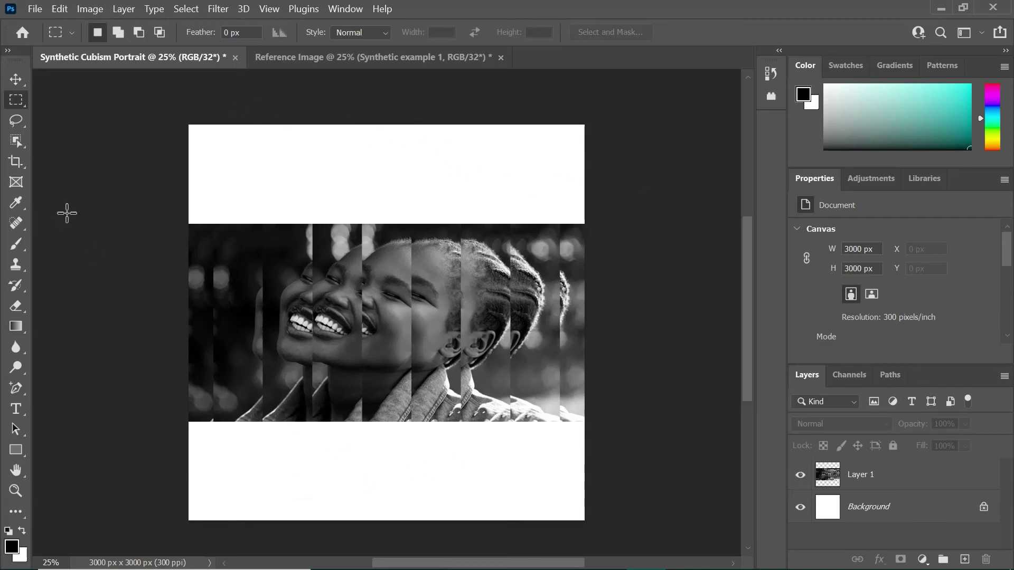
left_click(57, 9)
mouse_move(36, 11)
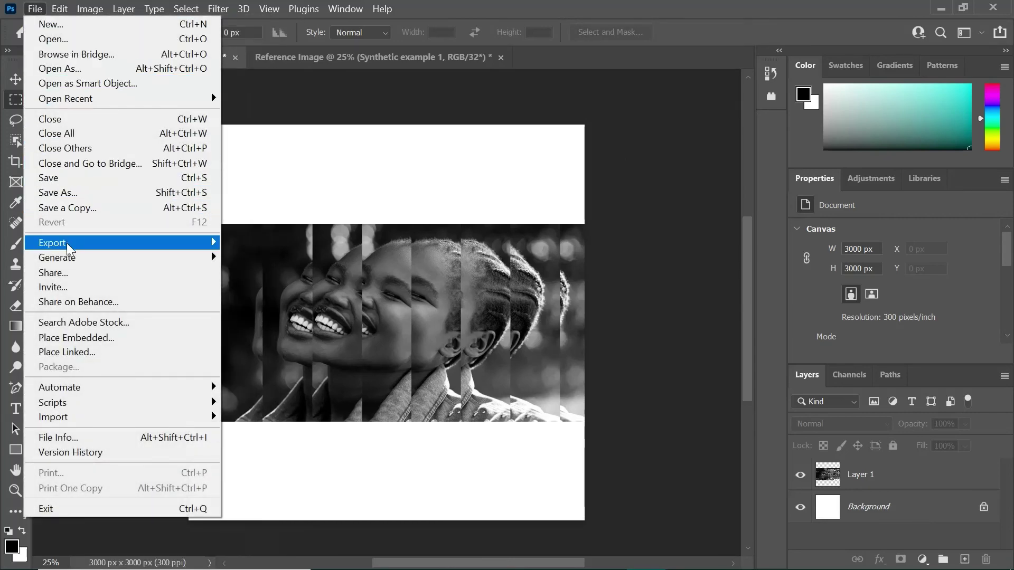
mouse_move(69, 247)
left_click(267, 258)
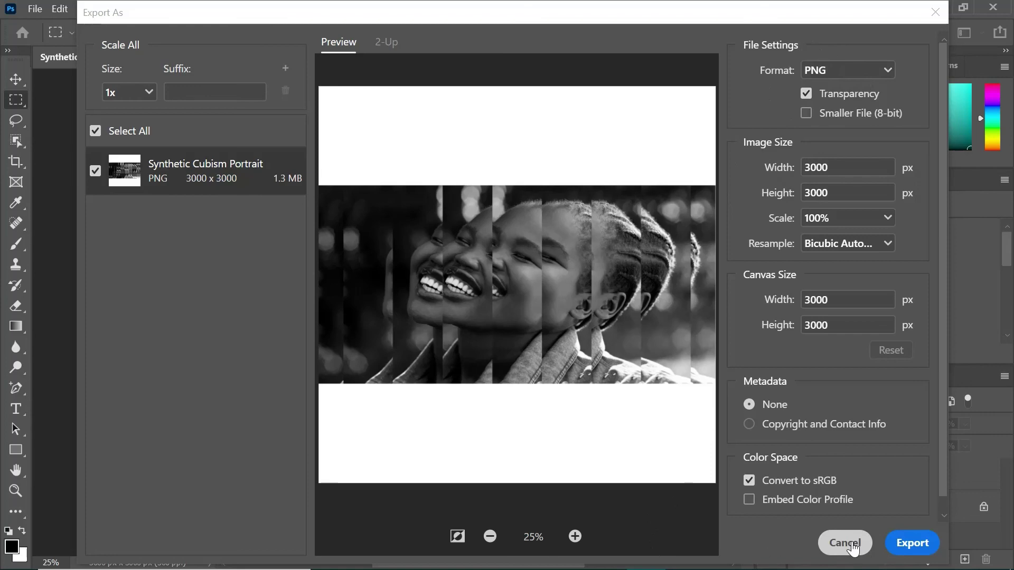
left_click(847, 544)
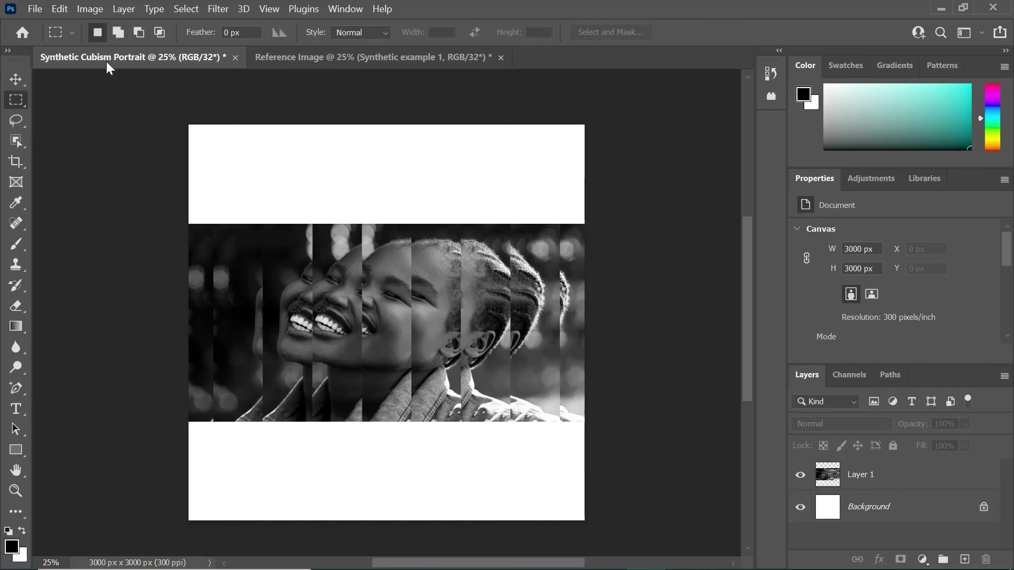
Step: Close the Reference Image and Synthetic Cubism Portrait documents, discarding changes to both
left_click(500, 57)
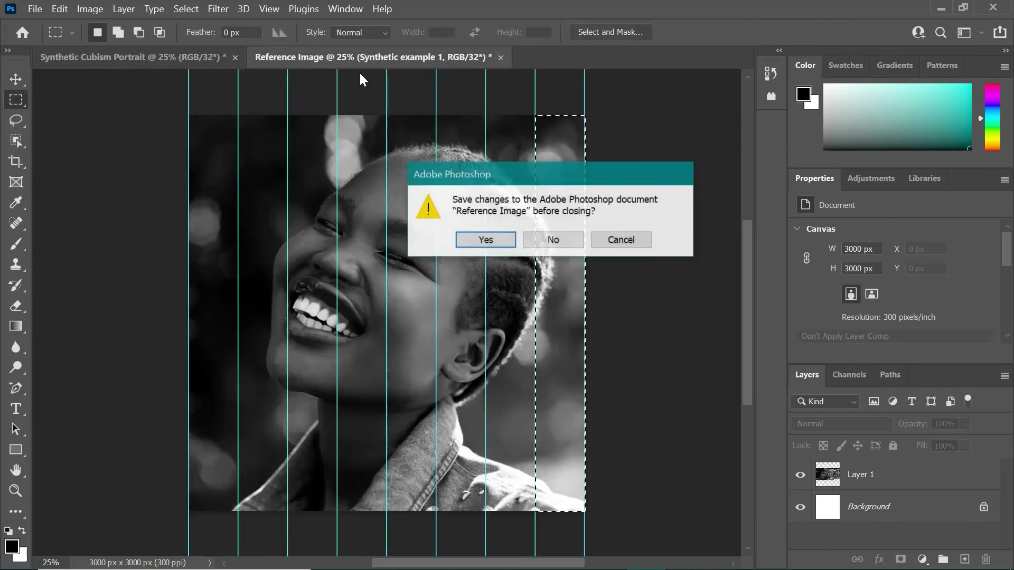
left_click(565, 237)
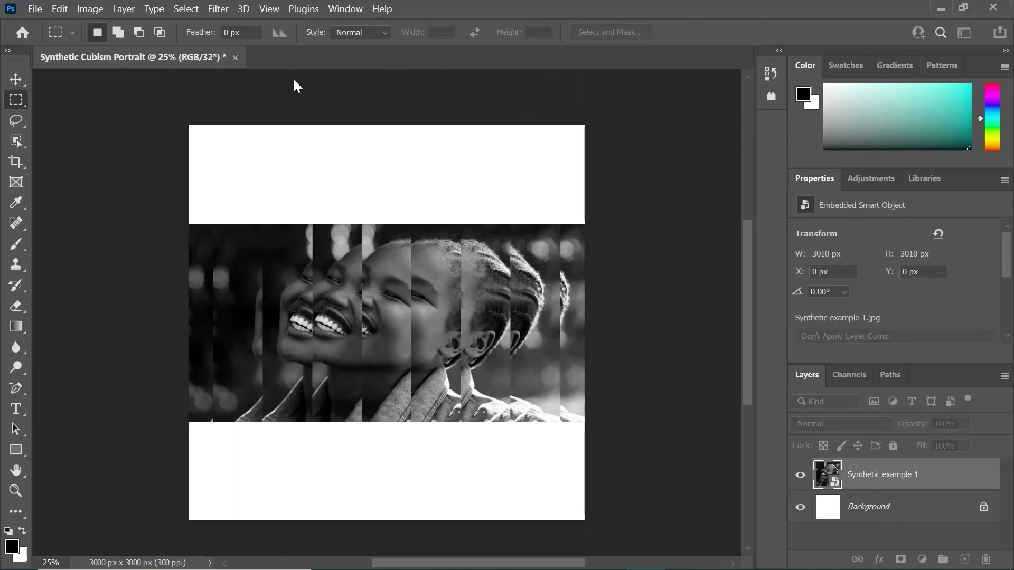
left_click(235, 57)
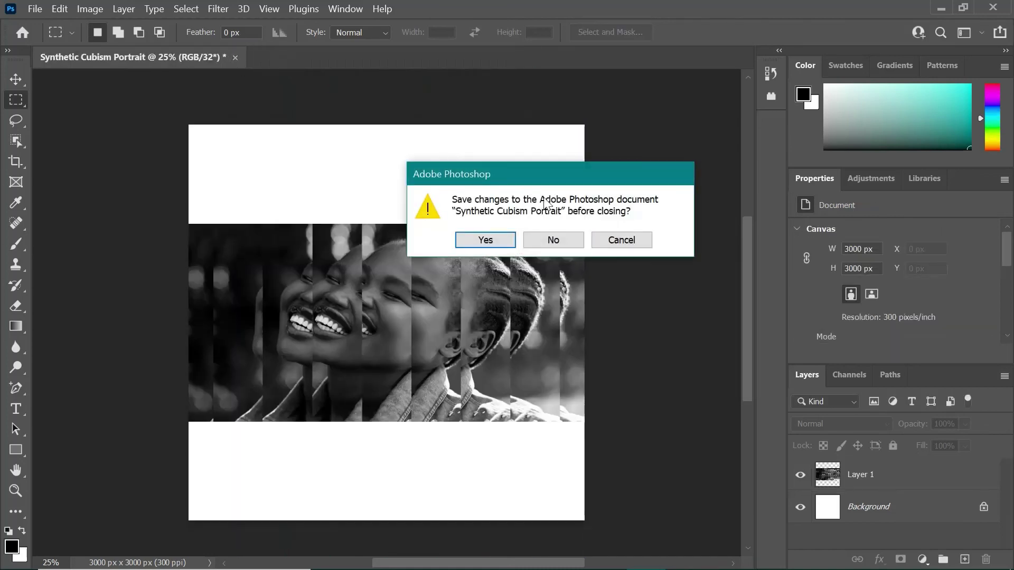
left_click(565, 239)
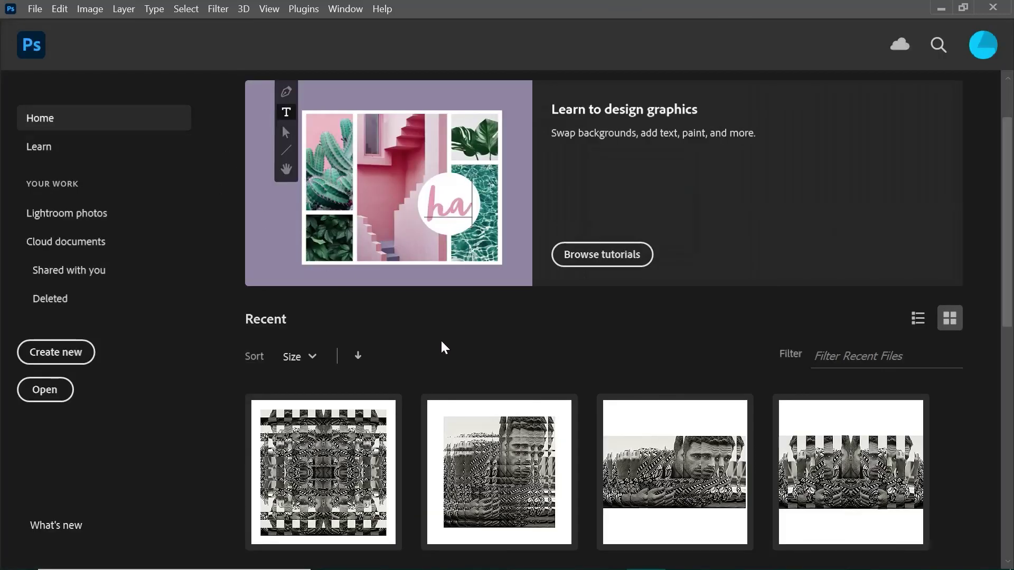
scroll(524, 454, "down", 1)
left_click(523, 452)
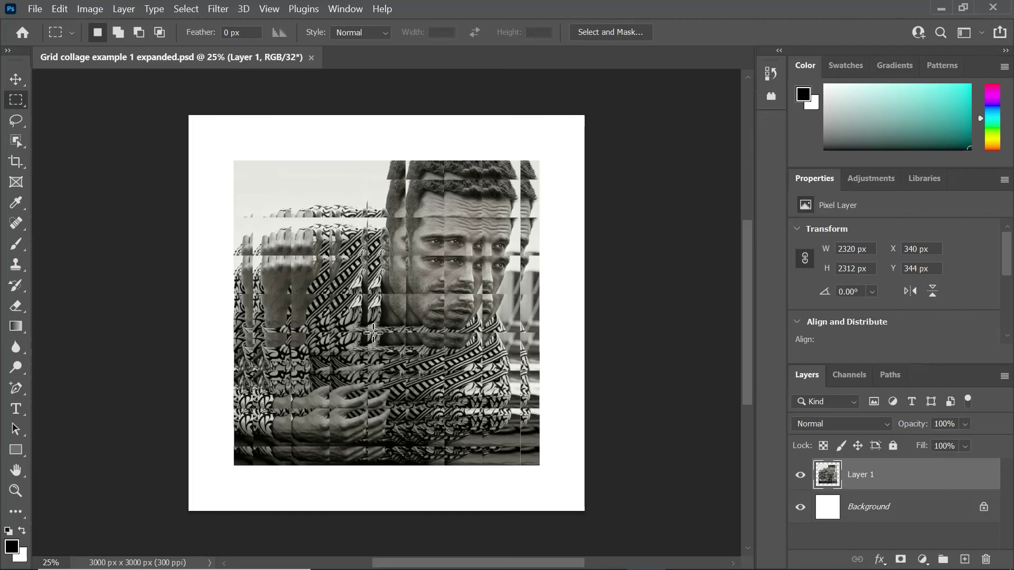
left_click(313, 57)
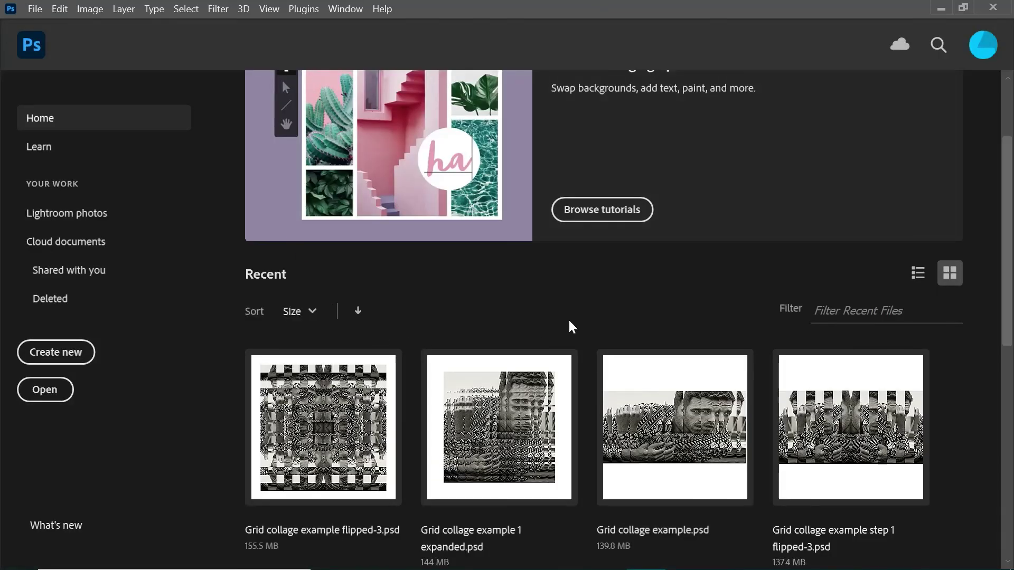
scroll(568, 318, "up", 2)
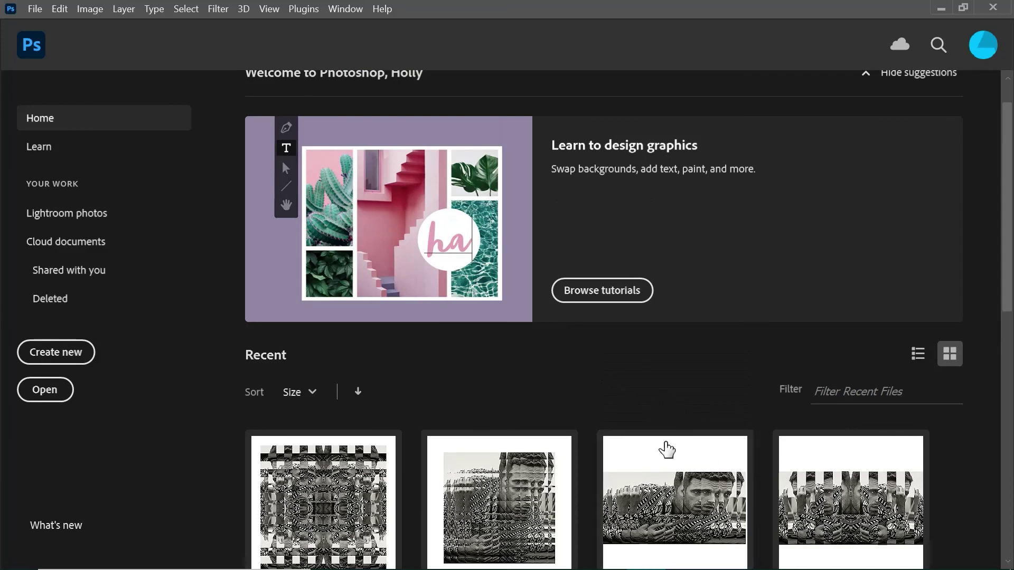